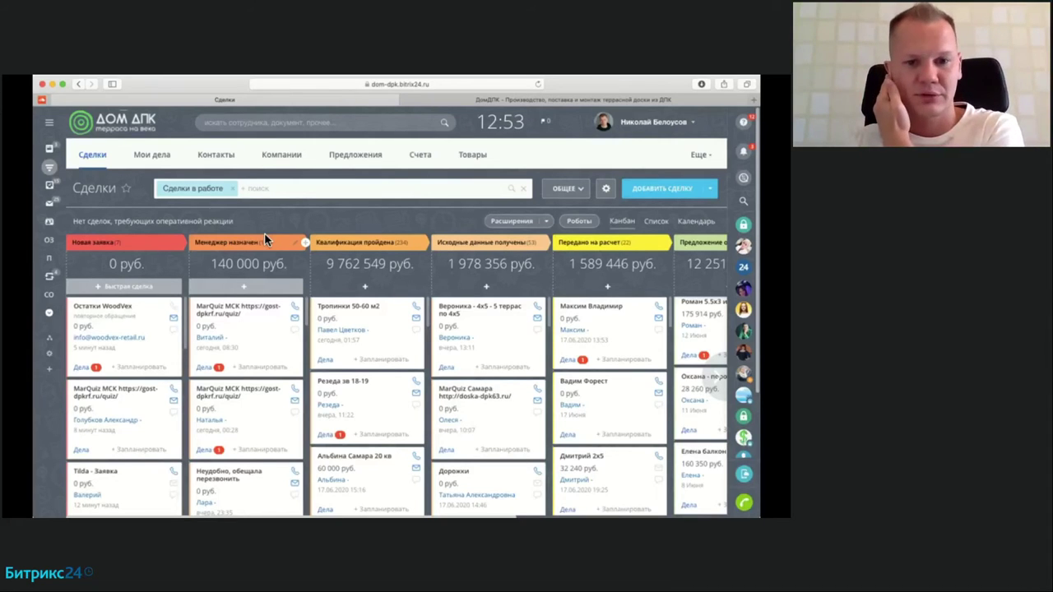
Step: Drag a MarQuiz deal card across the kanban columns, then bring up the ДомДПК decking landing page
scroll(124, 370, right, 1)
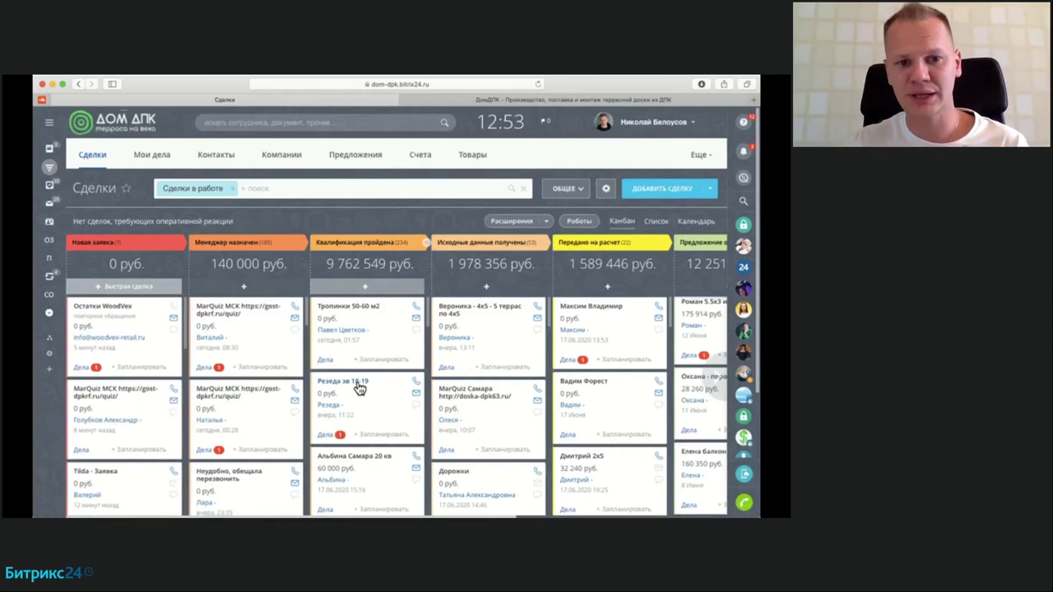
scroll(357, 382, right, 3)
scroll(357, 380, left, 3)
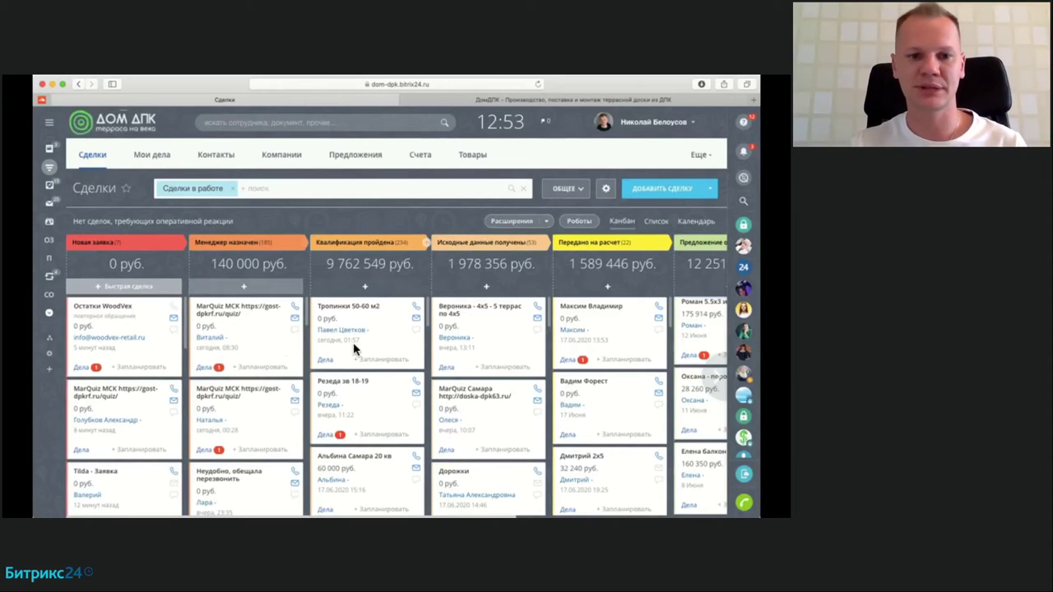
drag(284, 345, 272, 329)
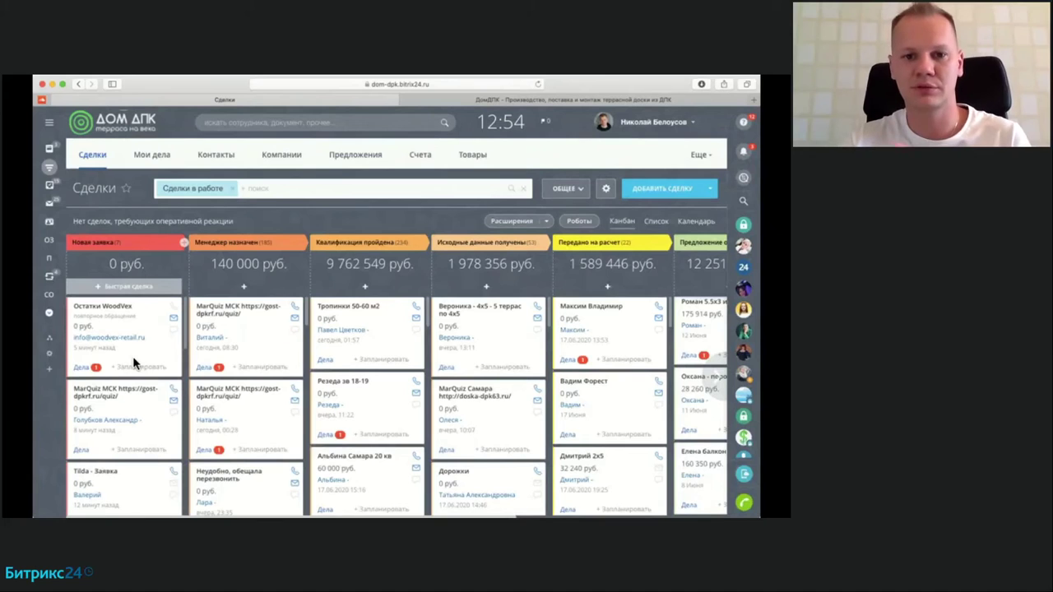
click(519, 101)
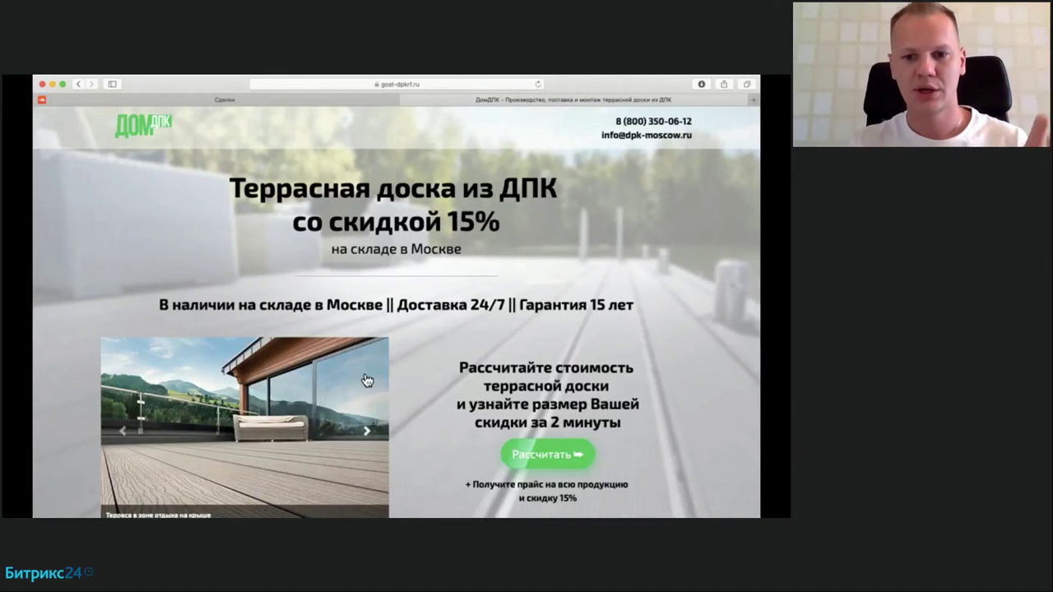
Step: Start the decking cost calculator quiz and pick the terrace area, 32 мм thickness and 6 метров length
scroll(429, 399, down, 2)
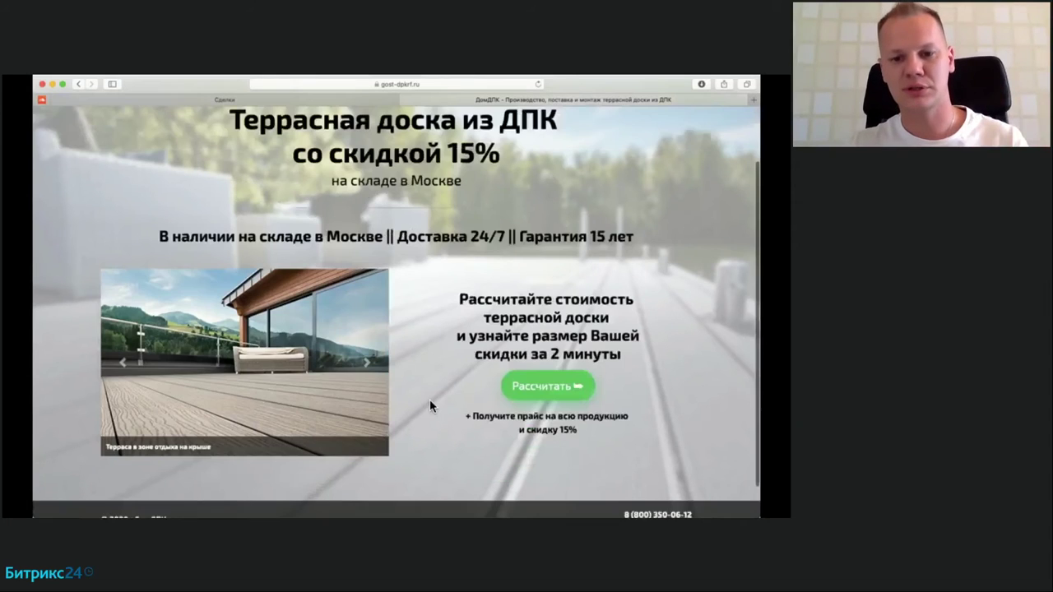
scroll(430, 391, up, 2)
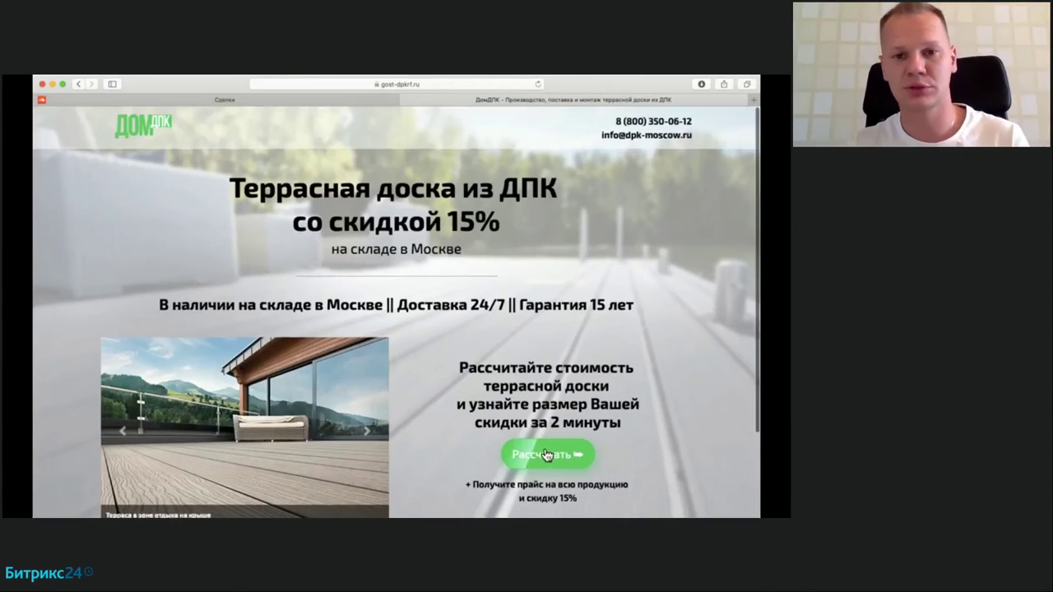
click(543, 455)
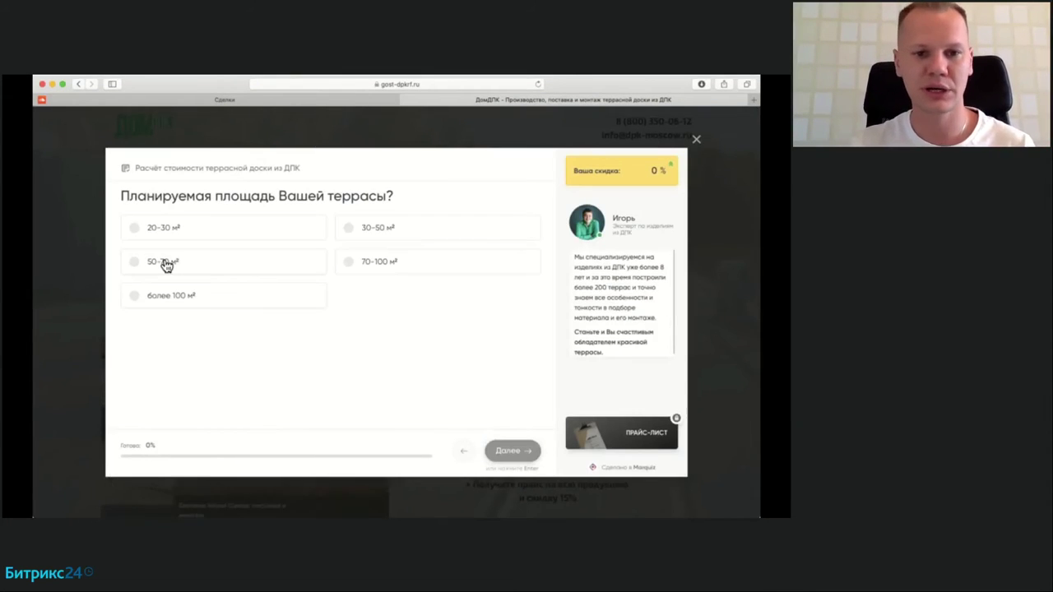
click(378, 265)
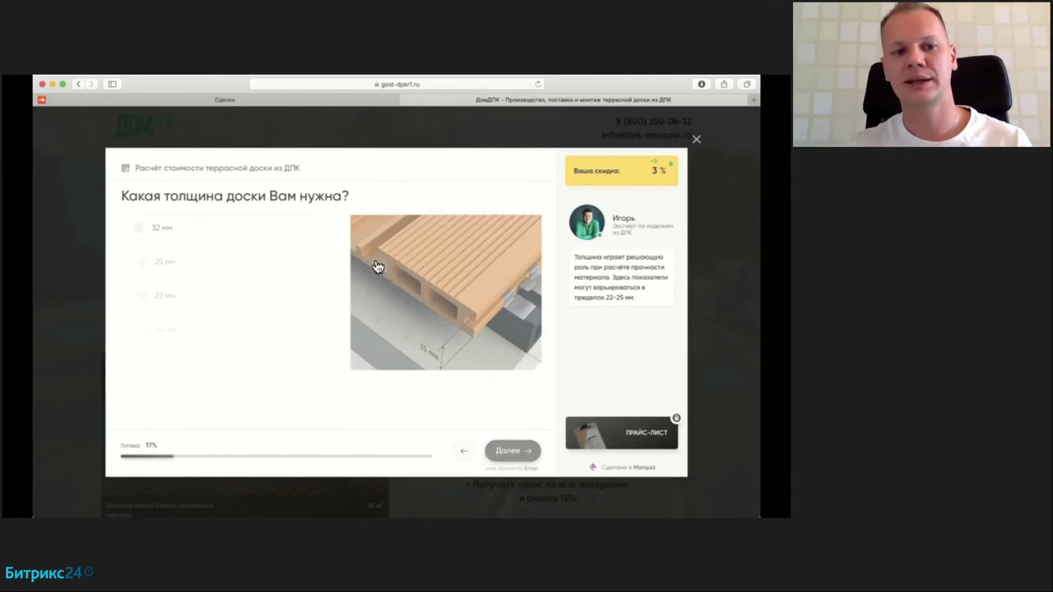
click(158, 231)
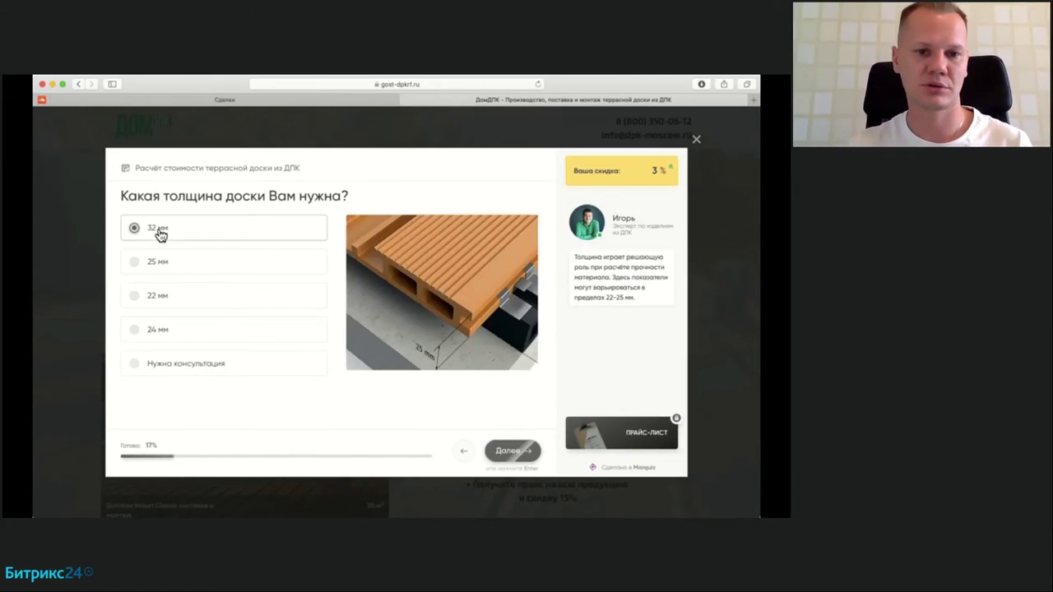
click(186, 271)
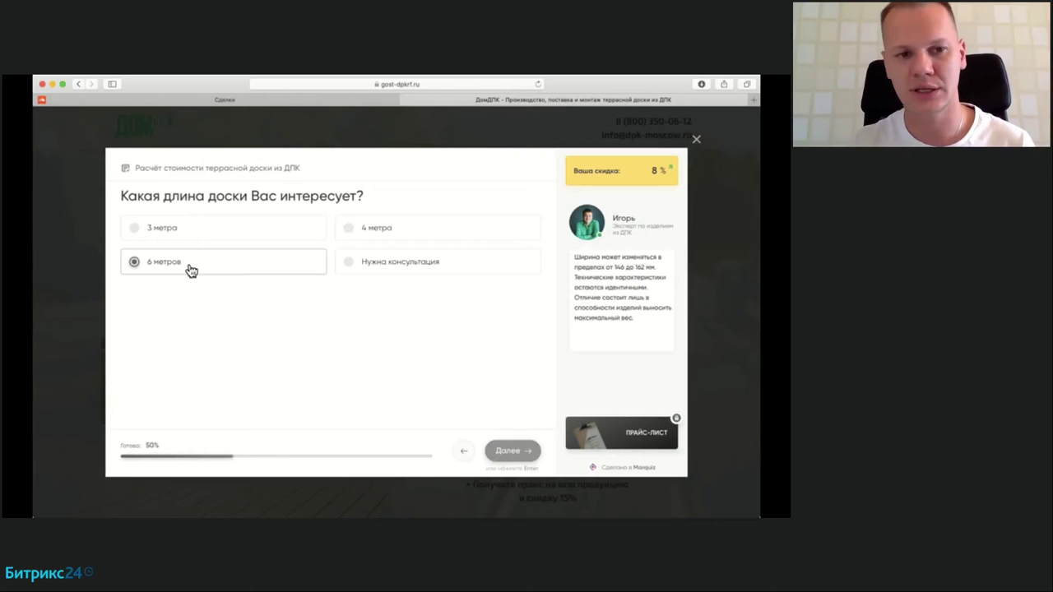
Step: Choose 162 мм width, Венге colour and Структура дерева 3D texture, then enter the contact's first name
click(195, 270)
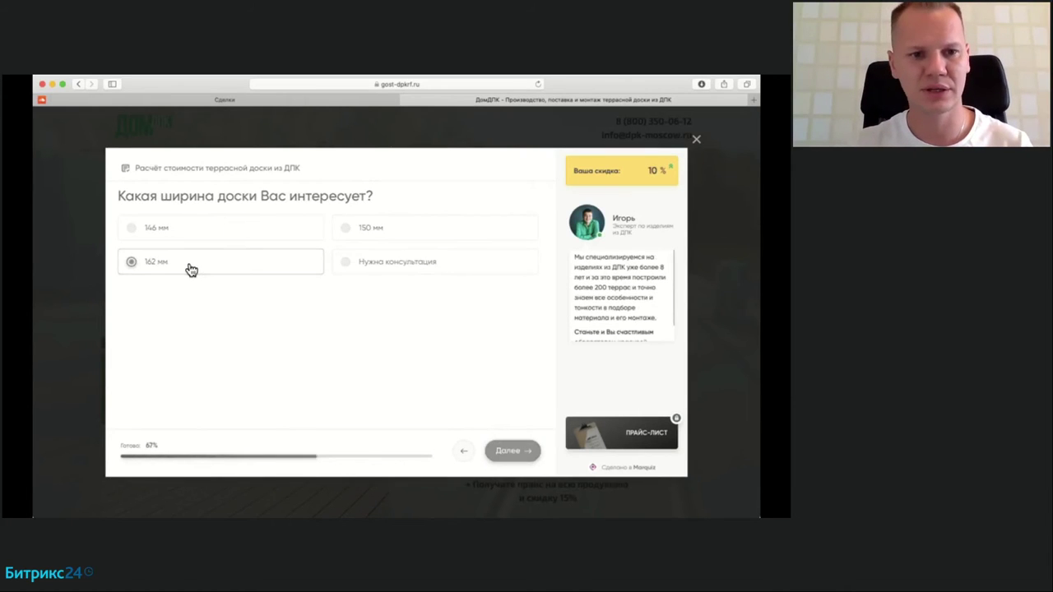
click(168, 323)
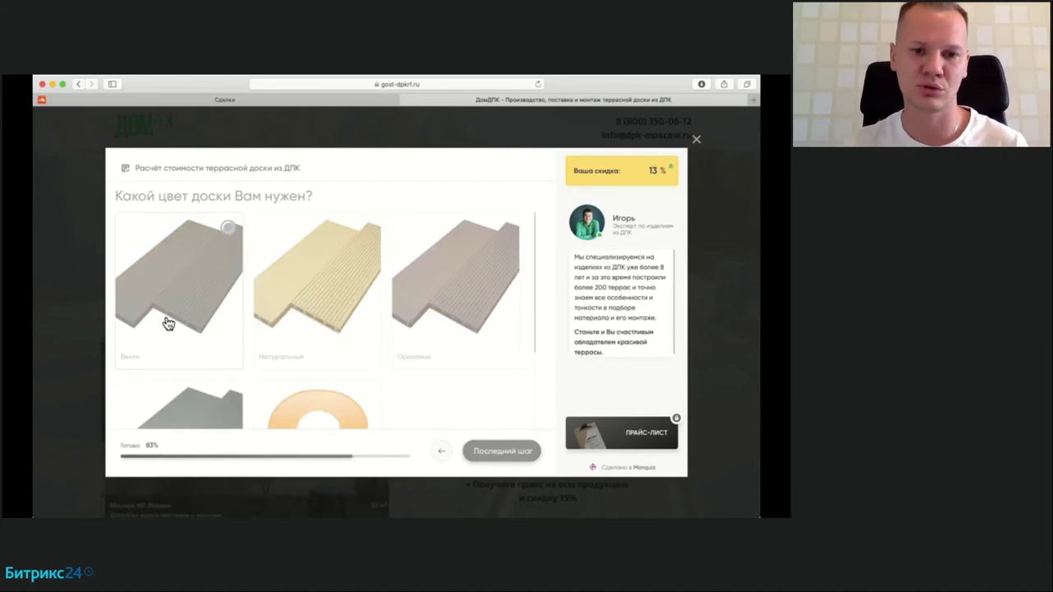
click(248, 310)
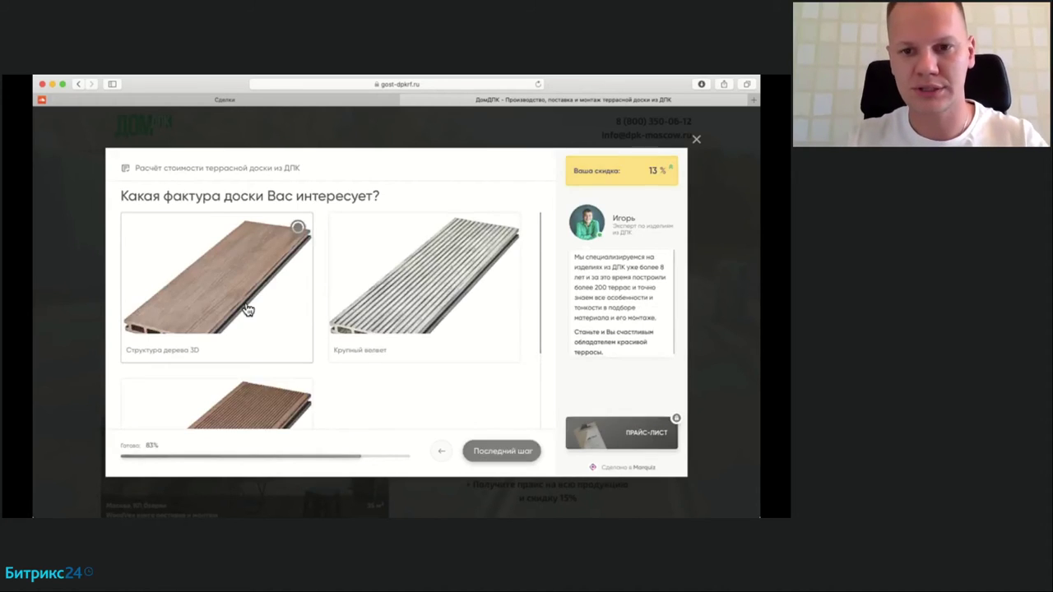
click(601, 256)
text(Николай)
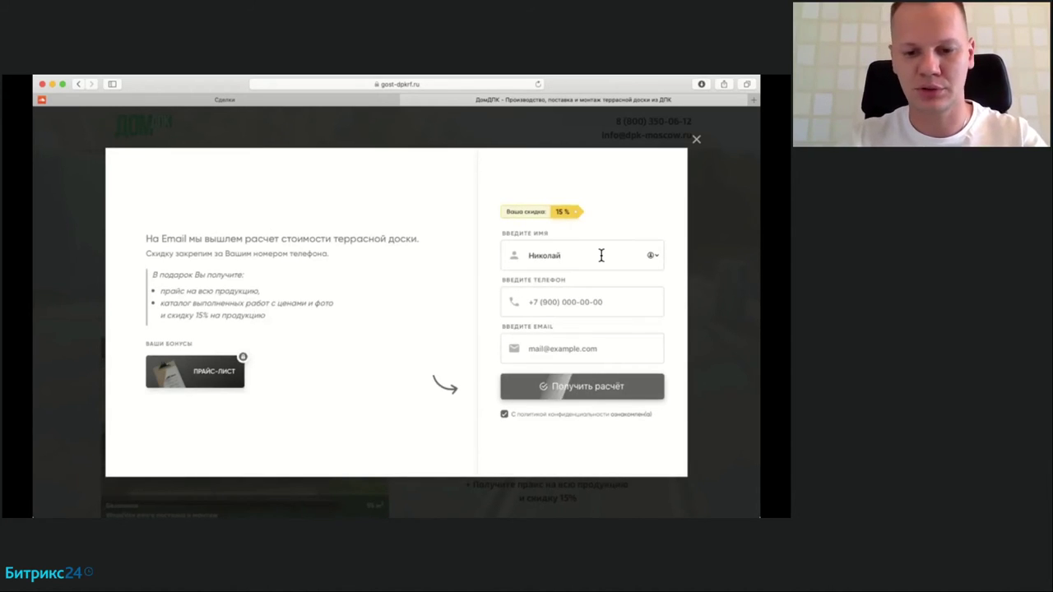
Step: Fill in the contact's phone number and e-mail, submit the lead form, and close the 'Спасибо!' popup
key(Tab)
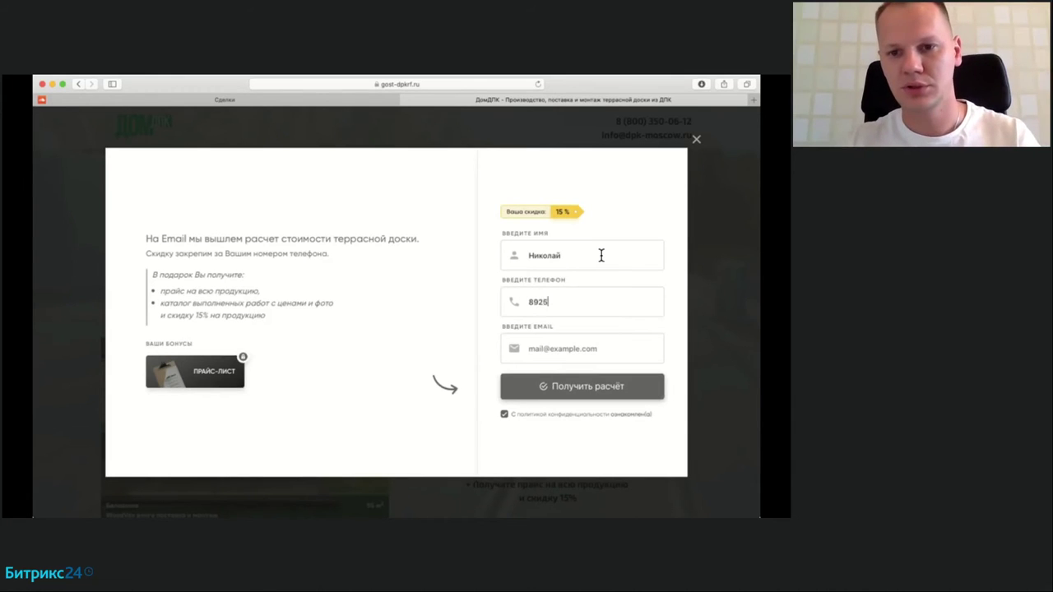
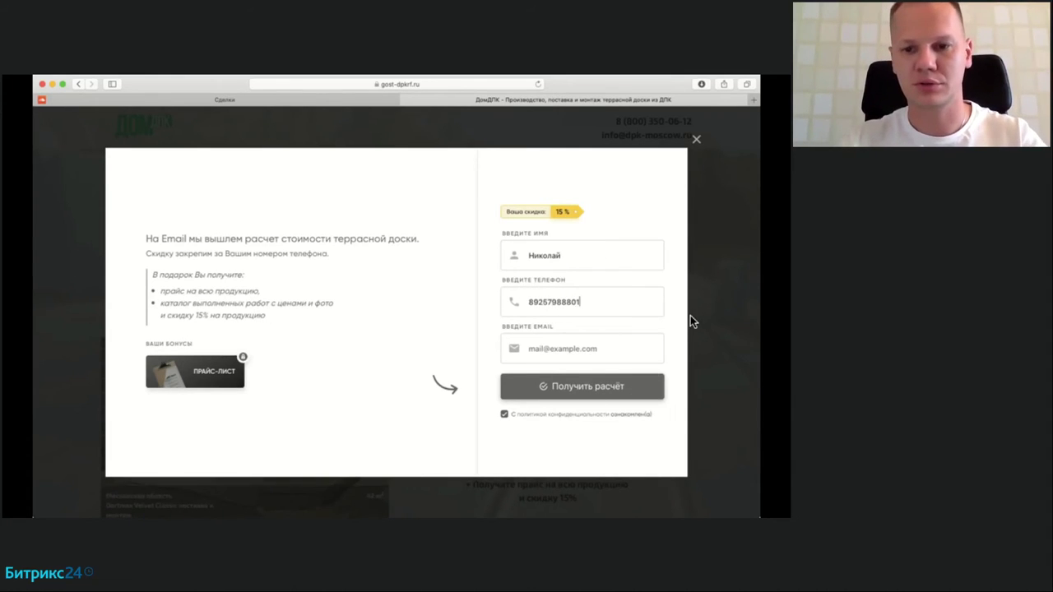
click(589, 348)
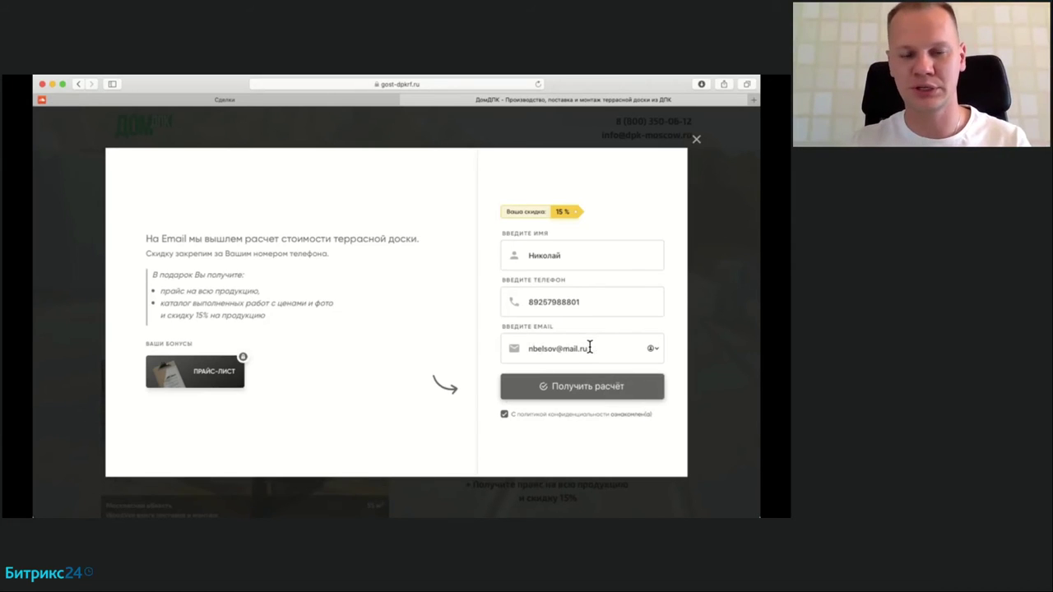
click(572, 393)
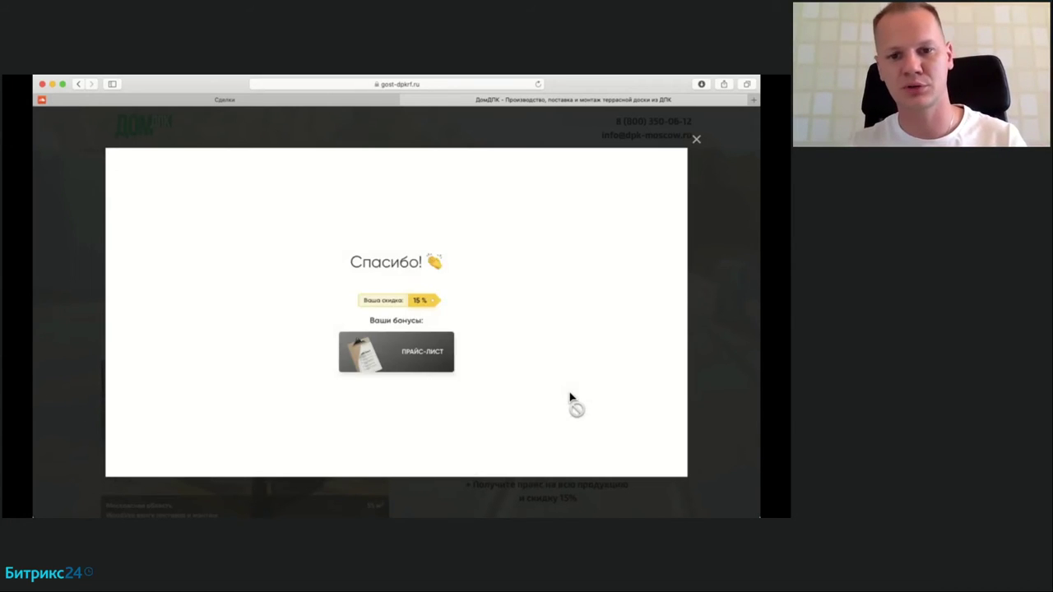
click(697, 141)
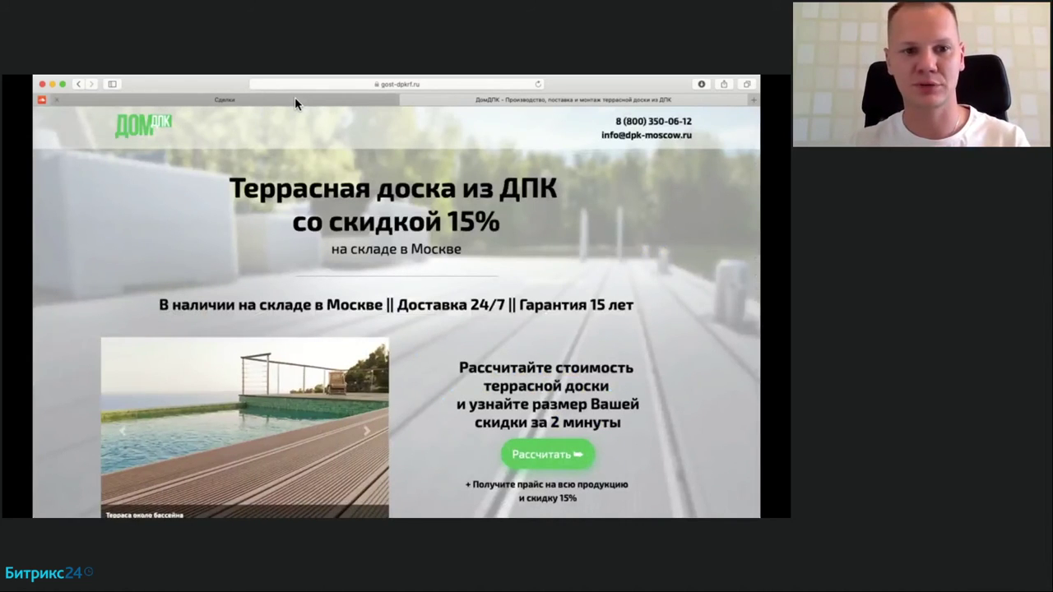
Step: Return to the Bitrix24 'Сделки' tab and reload the deals board to fetch the new lead
click(294, 97)
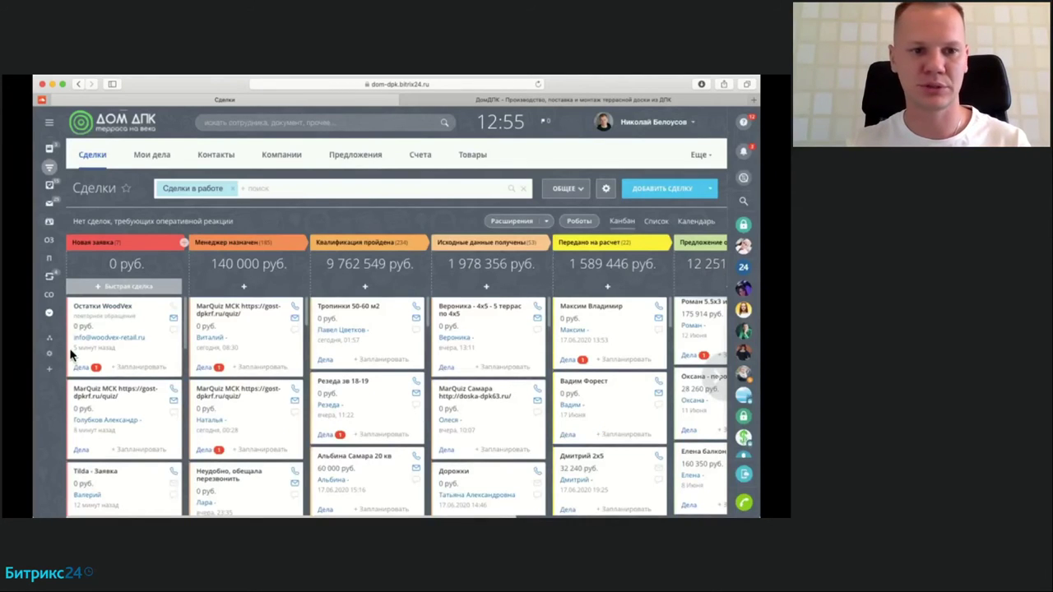
click(538, 87)
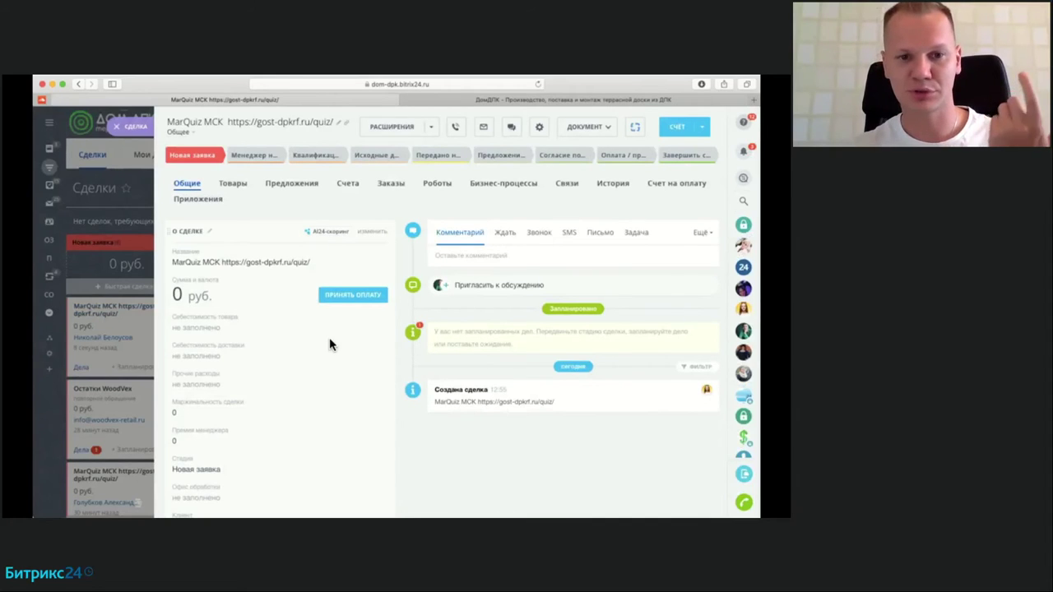
Step: Expand the MarQuiz МСК deal's comment with 'Развернуть' to read all the quiz answers
scroll(329, 344, down, 5)
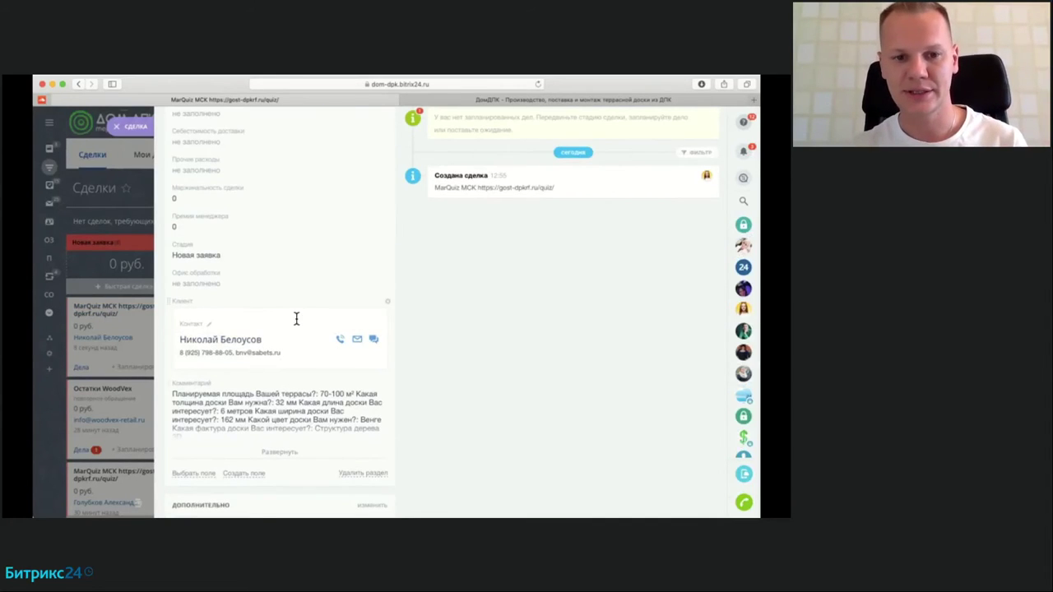
scroll(247, 386, down, 2)
click(284, 393)
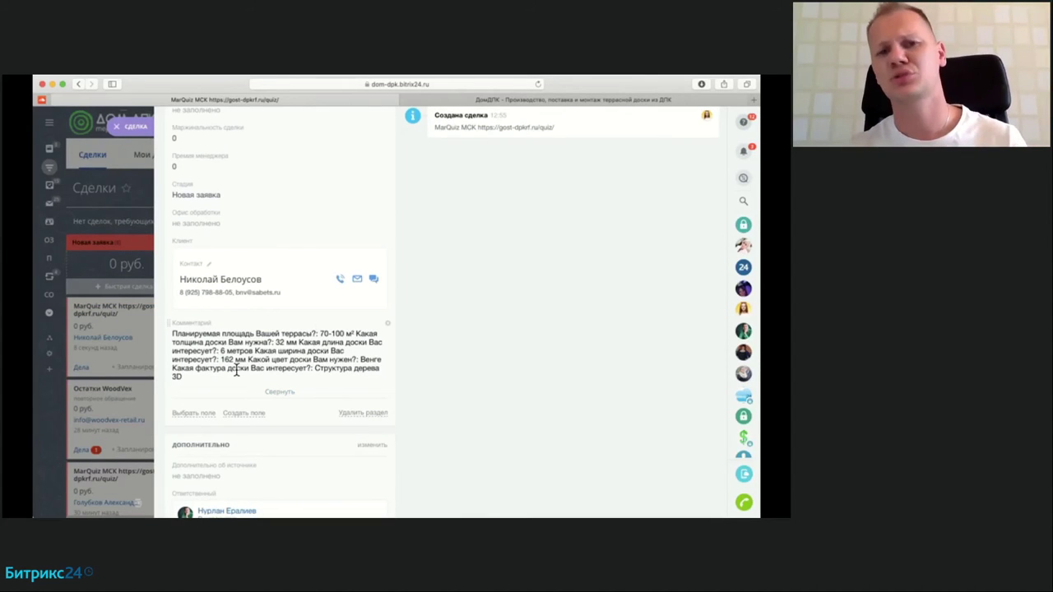
scroll(261, 376, down, 3)
scroll(263, 381, up, 2)
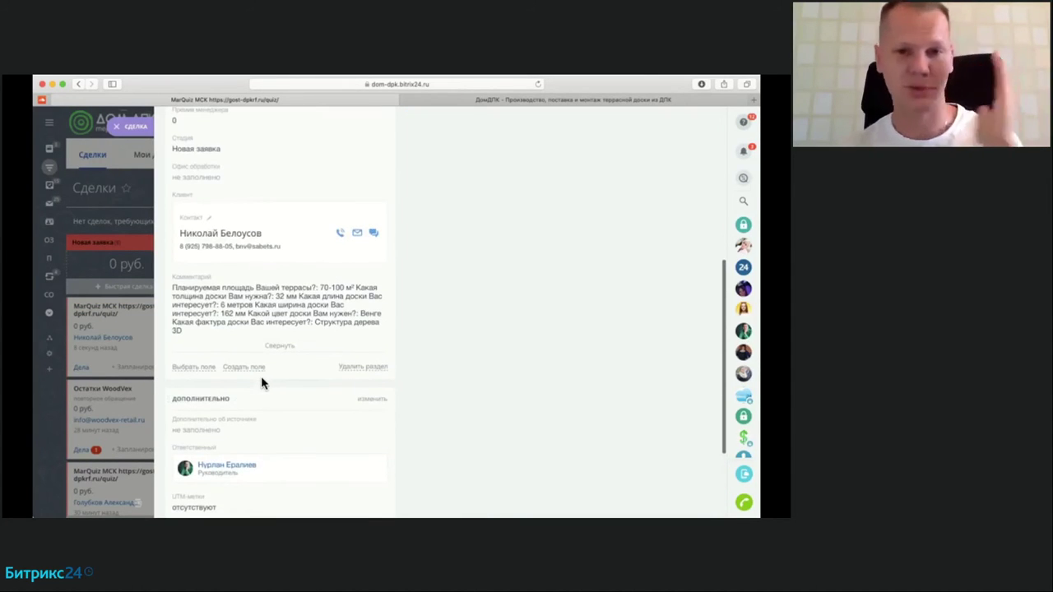
scroll(261, 381, up, 5)
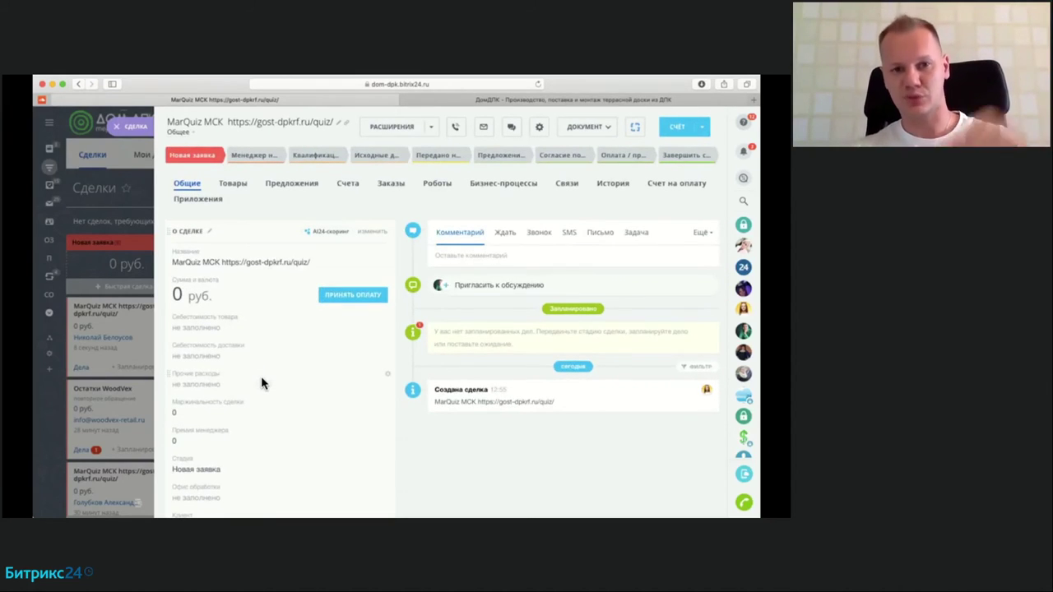
scroll(261, 381, down, 2)
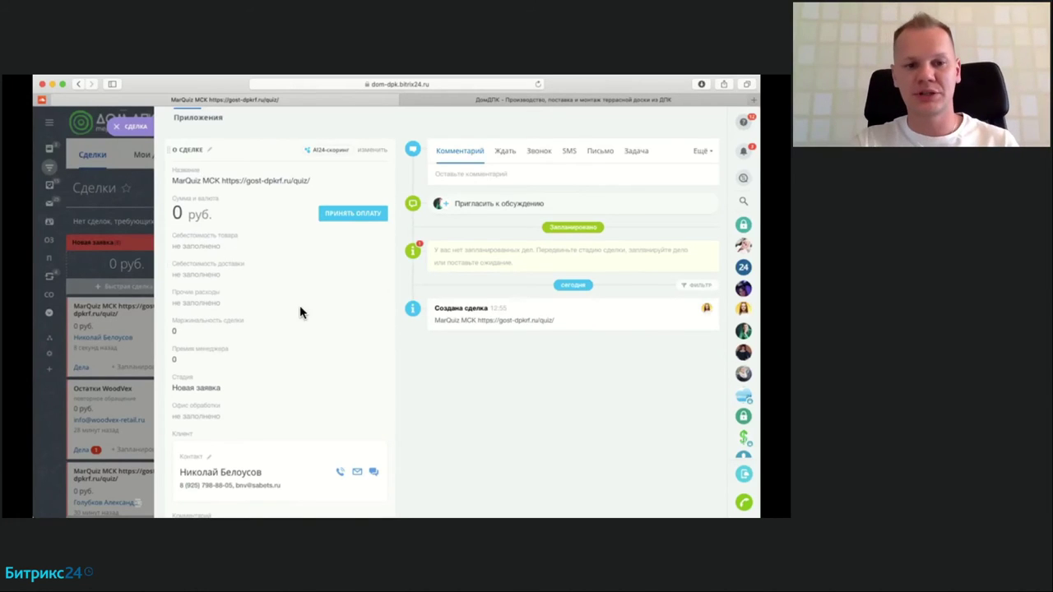
Step: Close the MarQuiz МСК deal slider and scroll through the Deals kanban columns
click(129, 128)
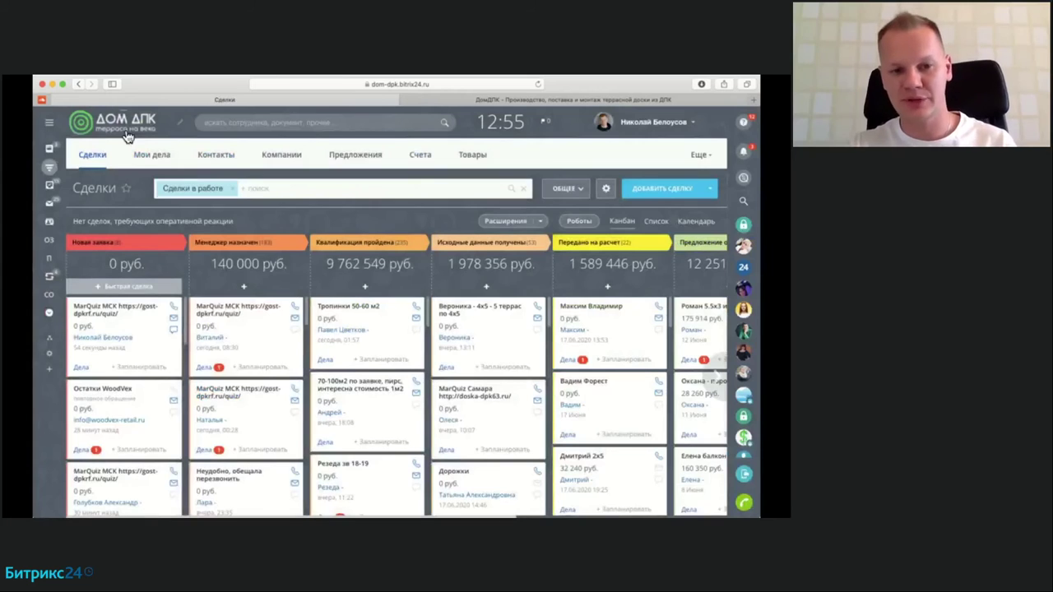
scroll(112, 345, down, 3)
scroll(113, 346, down, 3)
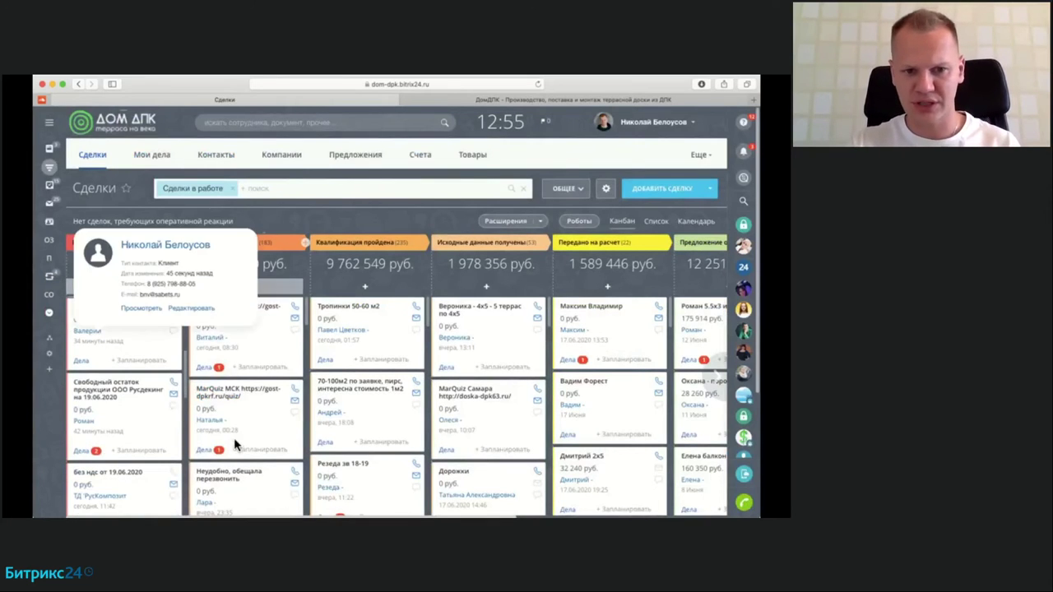
scroll(233, 437, down, 4)
scroll(224, 354, up, 2)
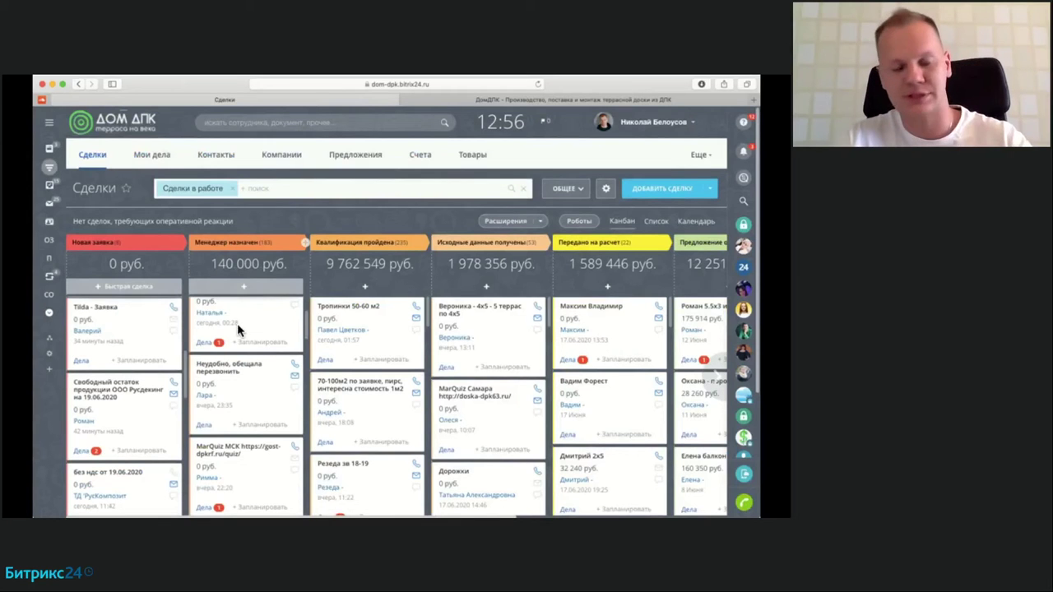
scroll(237, 324, up, 3)
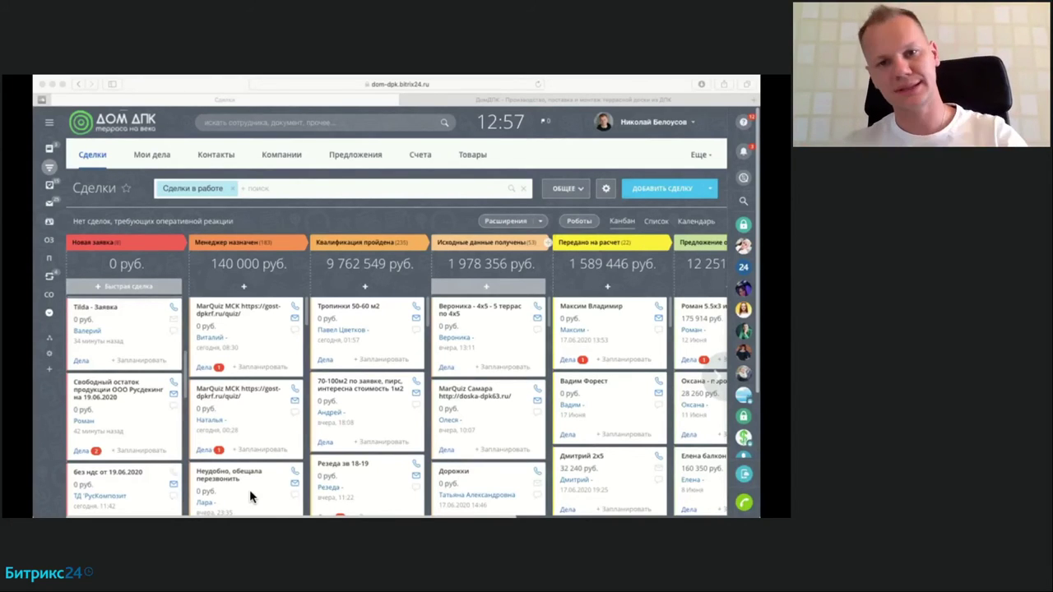
click(322, 221)
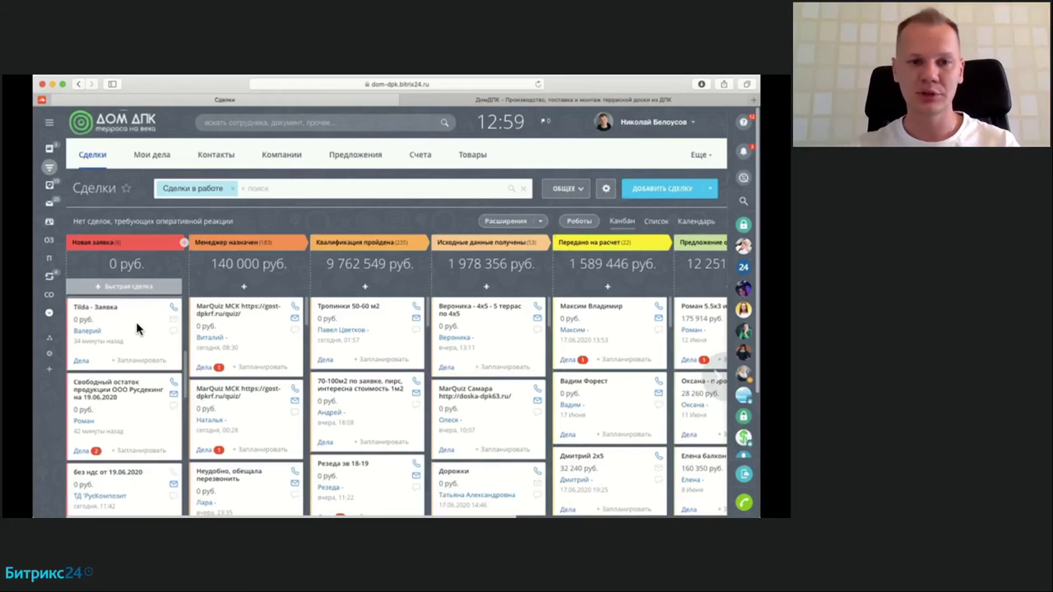
drag(136, 322, 117, 325)
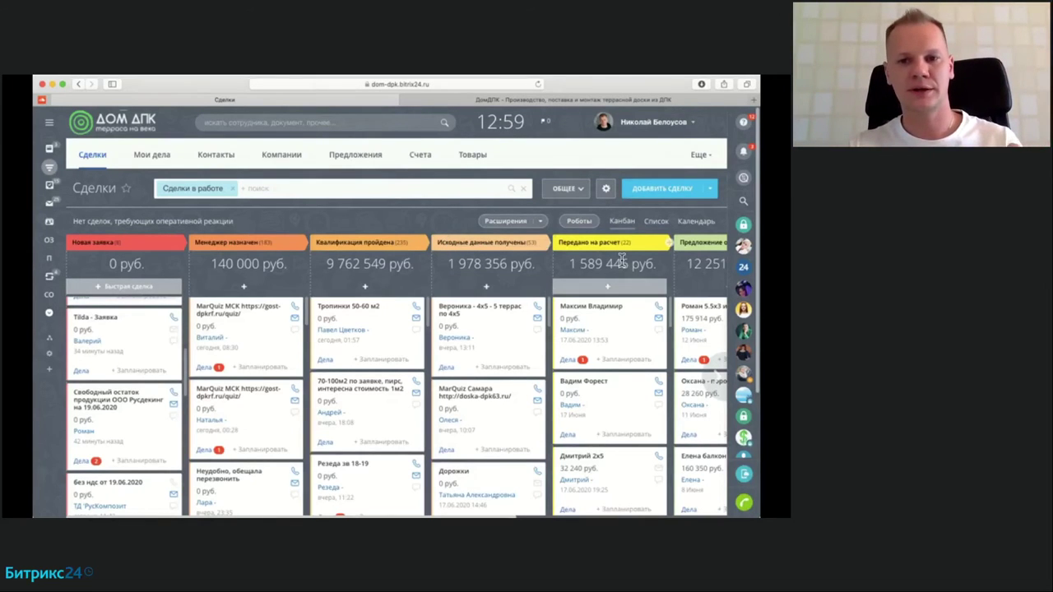
scroll(604, 346, right, 2)
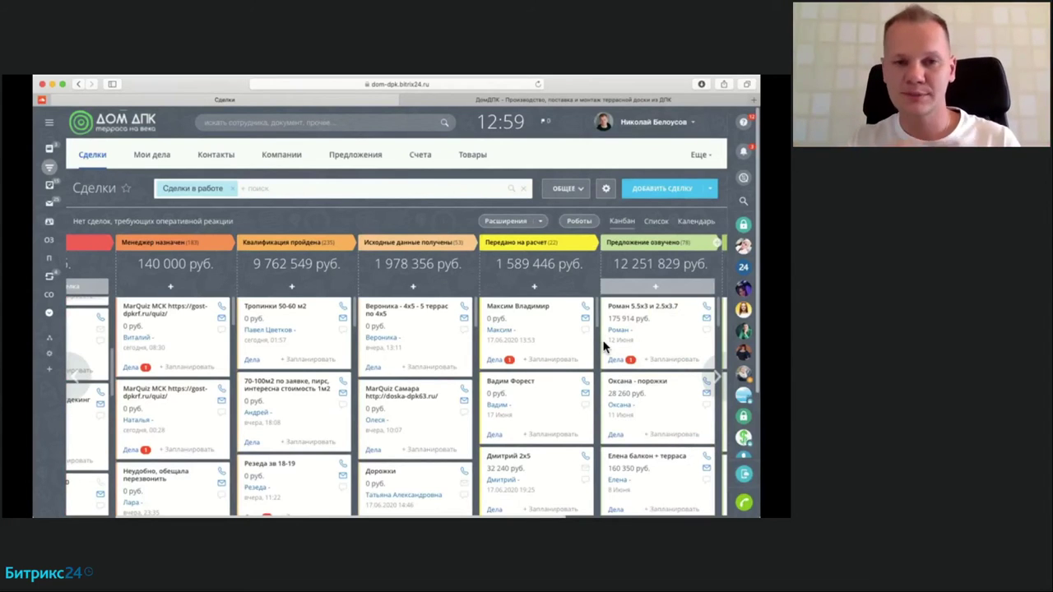
scroll(604, 345, left, 2)
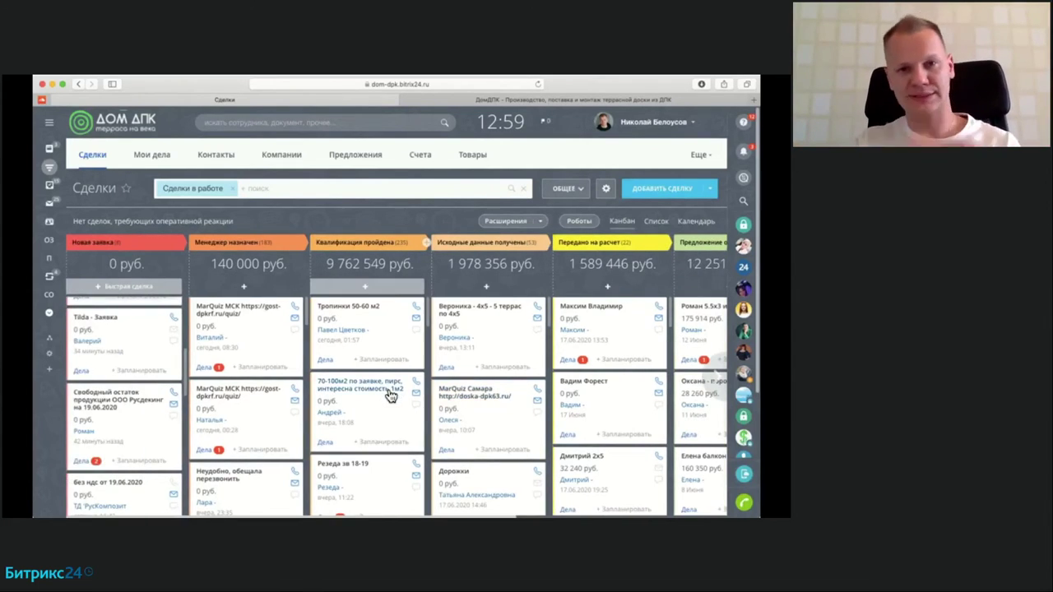
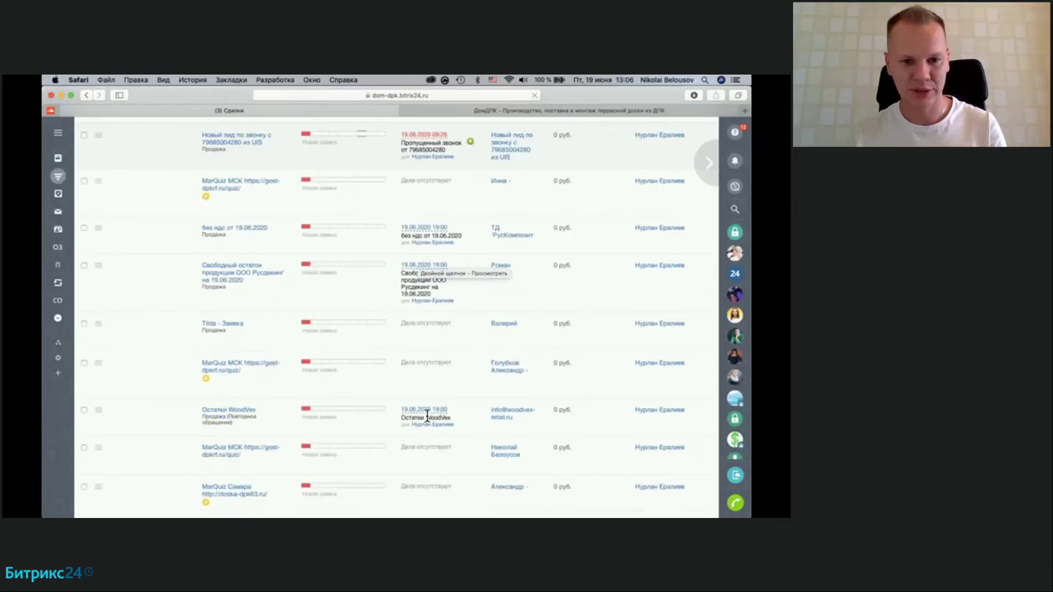
Step: Scroll down through the deals list to review the remaining deals
scroll(427, 420, down, 1)
click(427, 415)
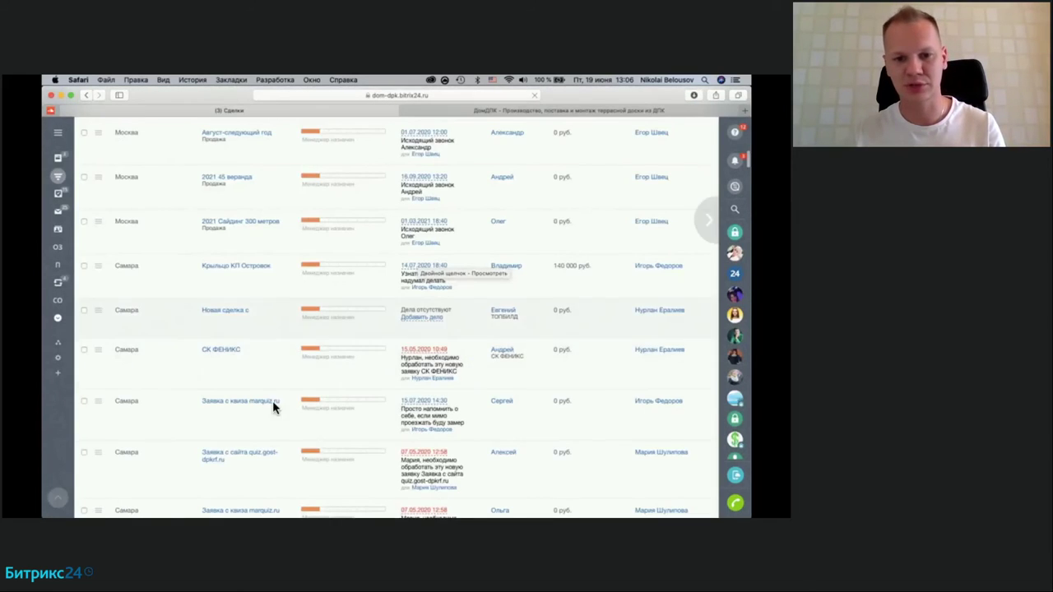
scroll(272, 407, down, 2)
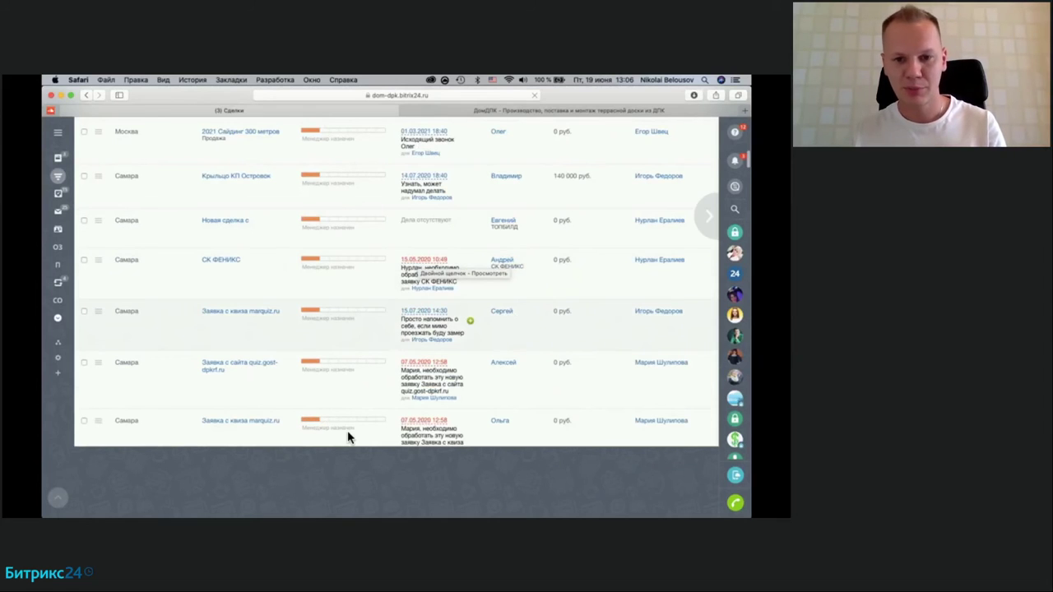
scroll(394, 300, down, 3)
scroll(393, 300, down, 5)
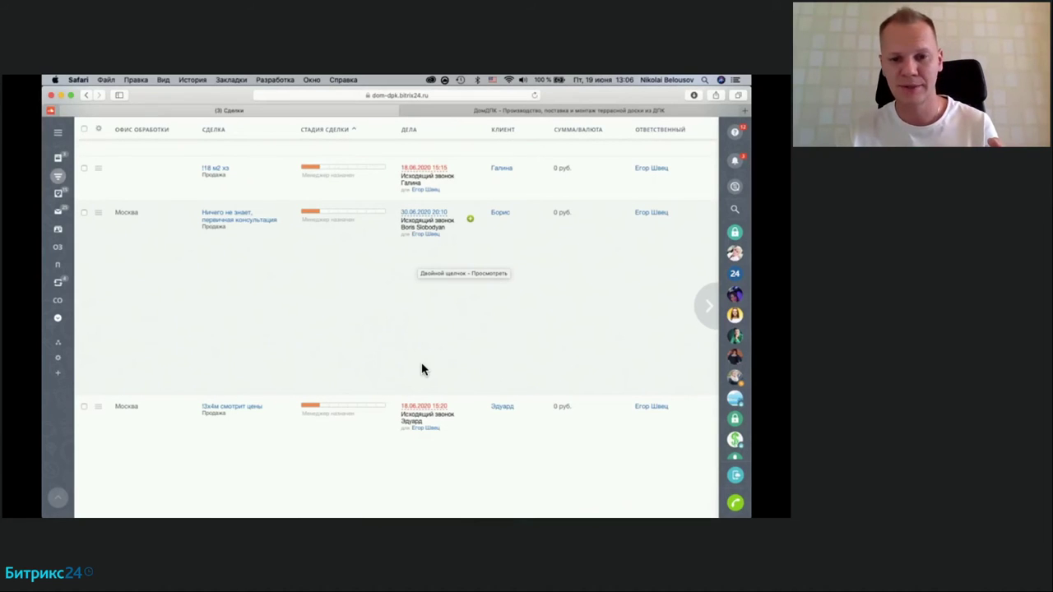
scroll(422, 369, down, 5)
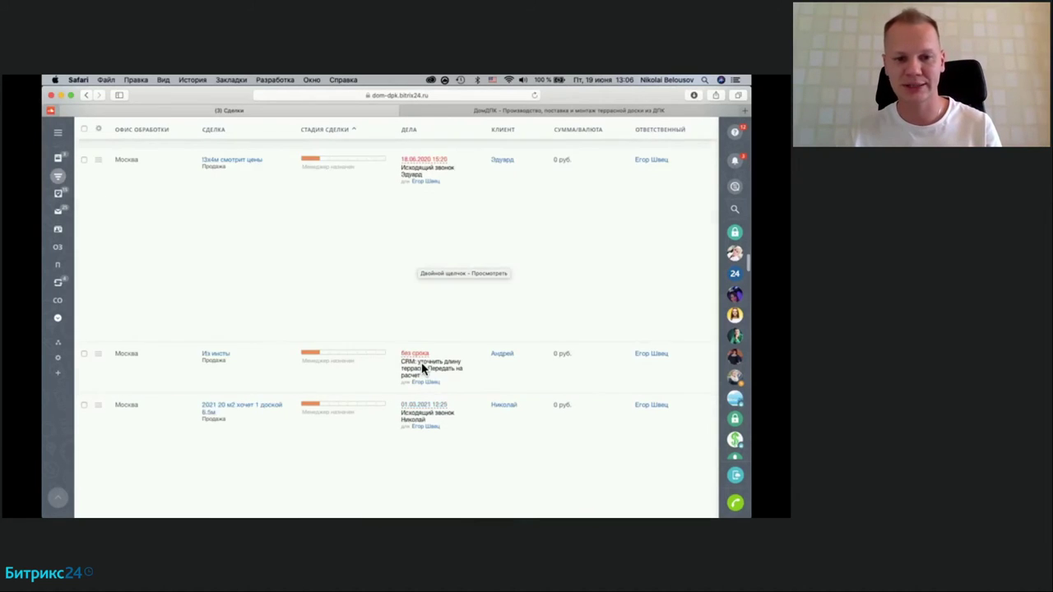
scroll(422, 369, down, 3)
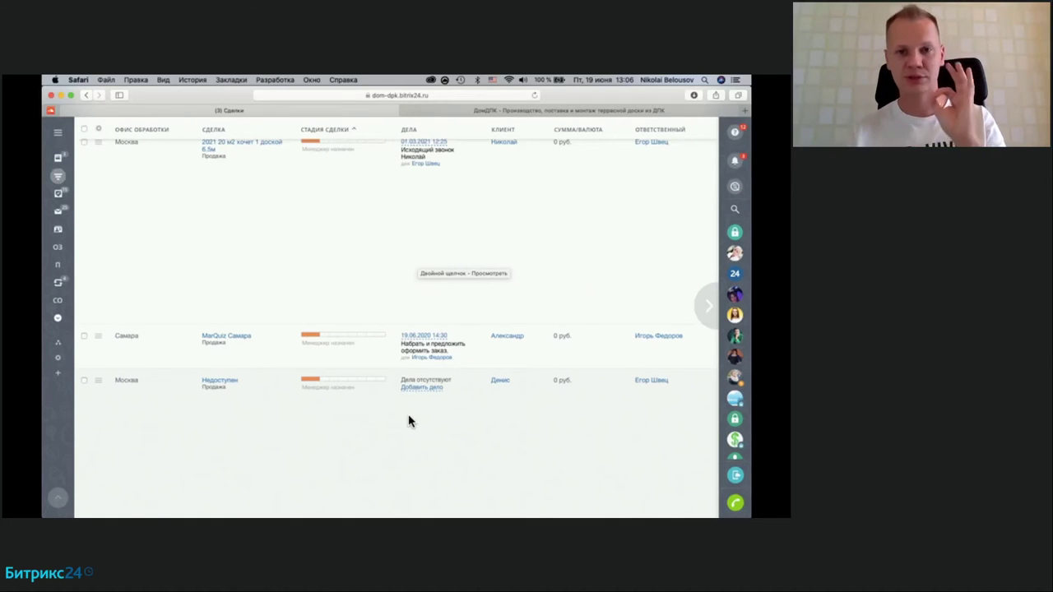
scroll(409, 421, down, 3)
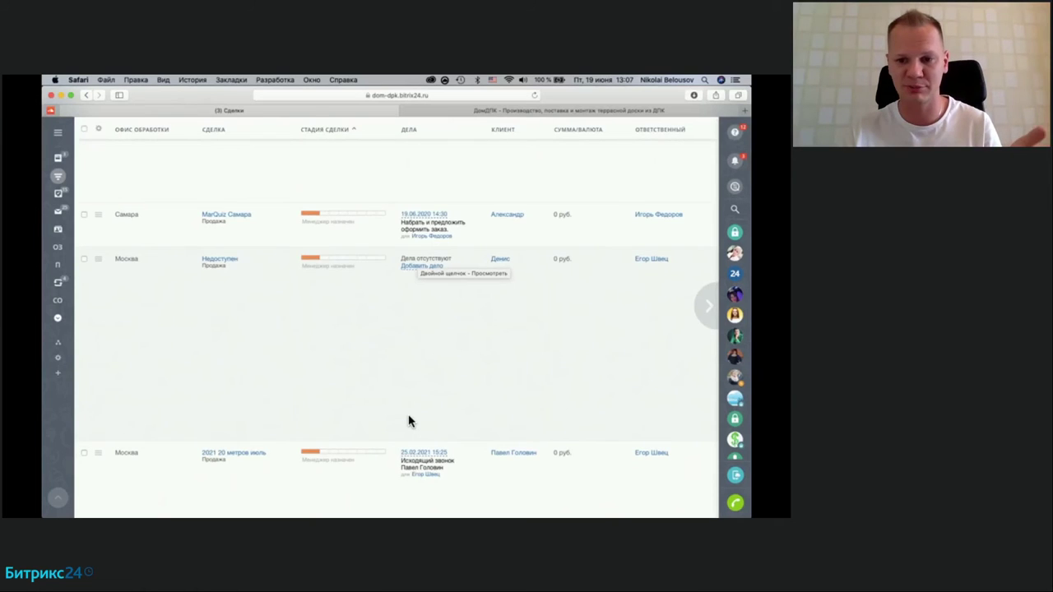
scroll(409, 421, down, 5)
scroll(409, 421, down, 10)
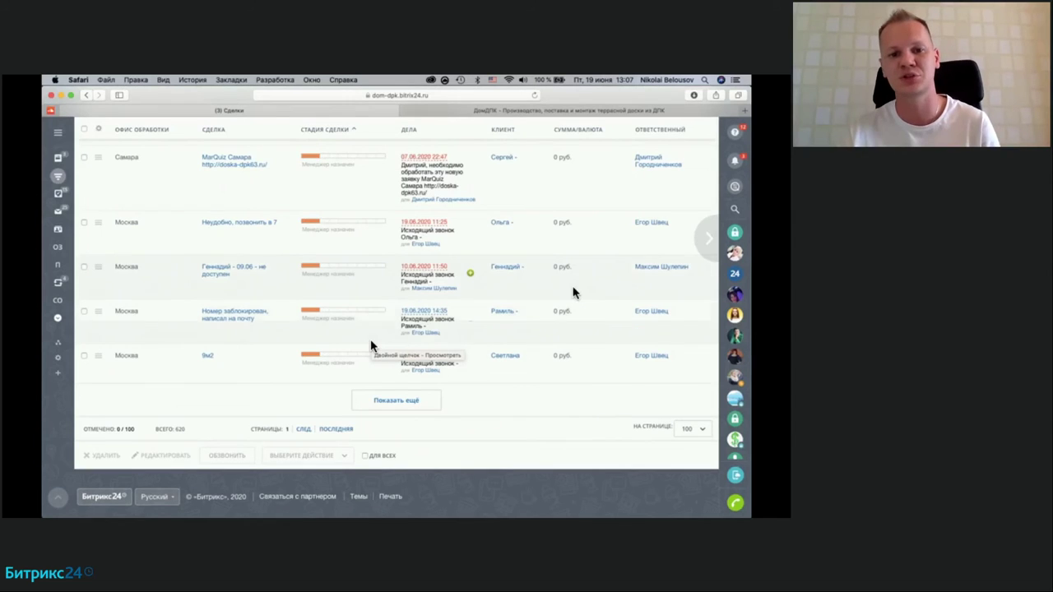
Step: Scroll back up and switch to the Мои дела (My Activities) page
scroll(427, 232, up, 3)
scroll(426, 232, up, 10)
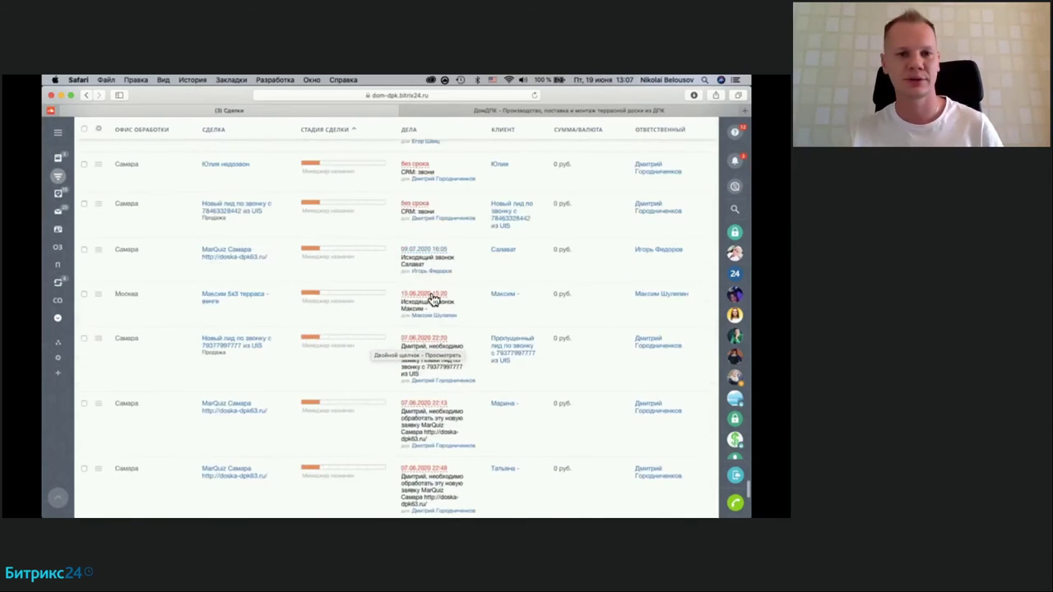
scroll(432, 300, up, 3)
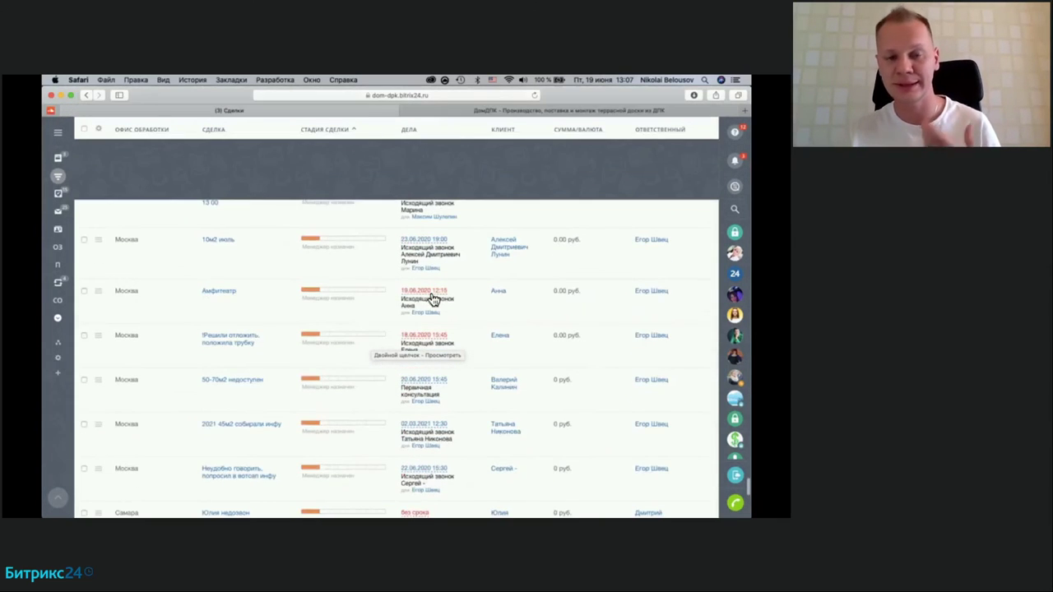
scroll(432, 300, up, 5)
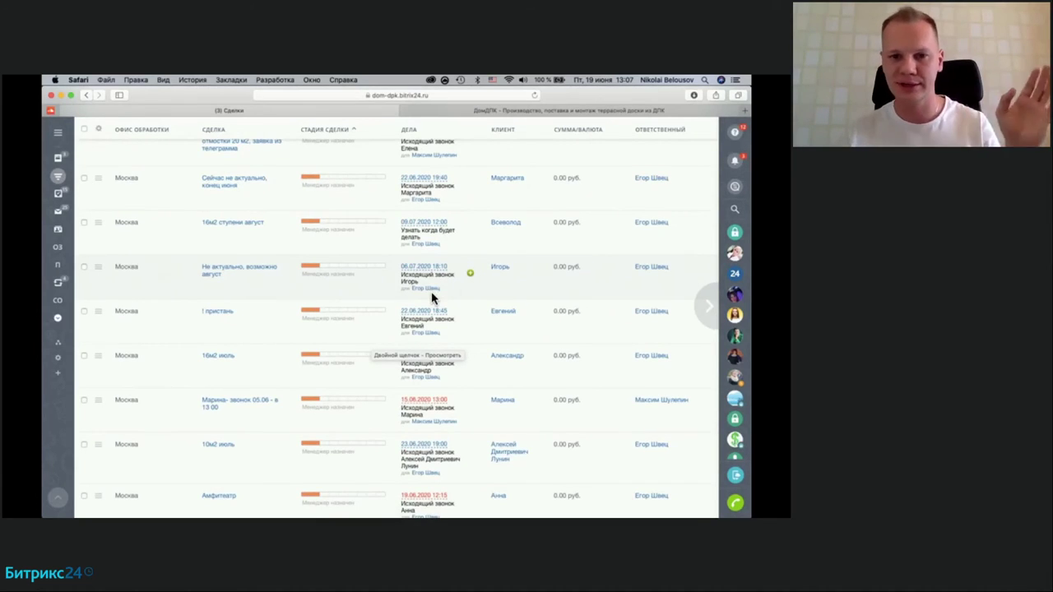
scroll(432, 297, up, 5)
scroll(431, 292, up, 10)
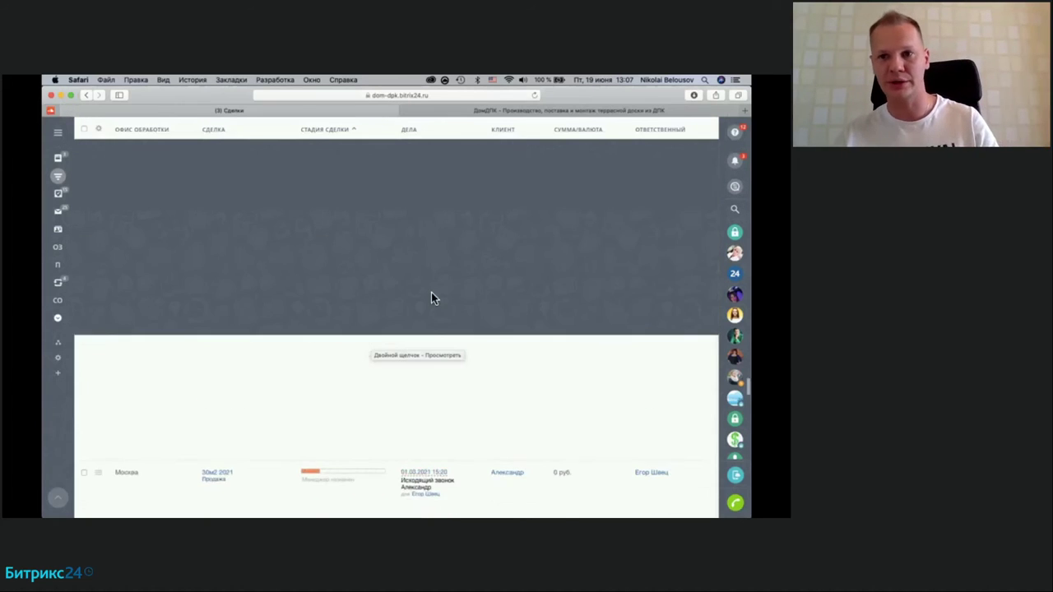
scroll(432, 294, up, 5)
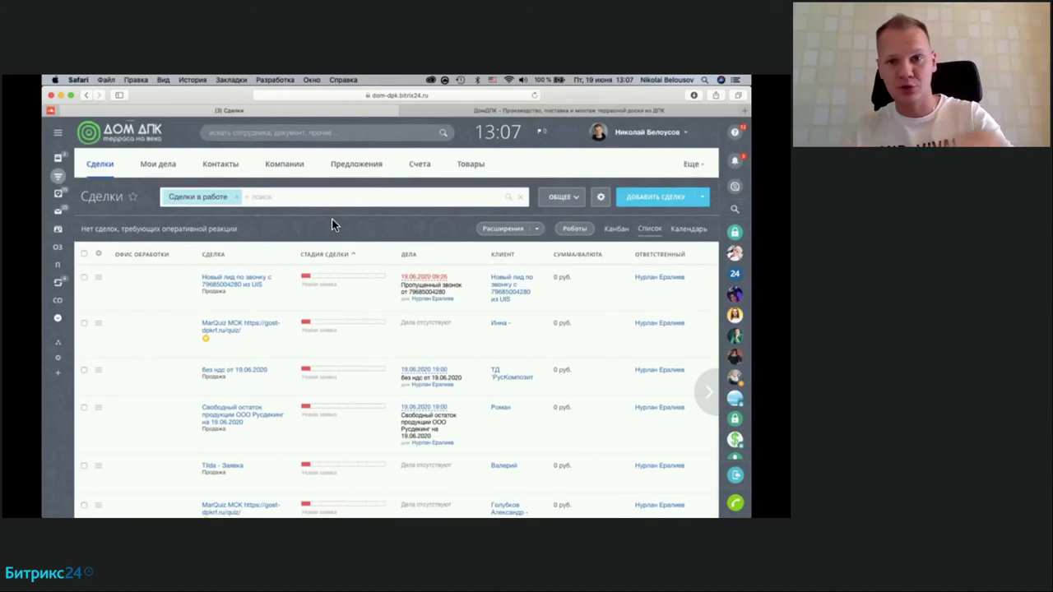
click(155, 168)
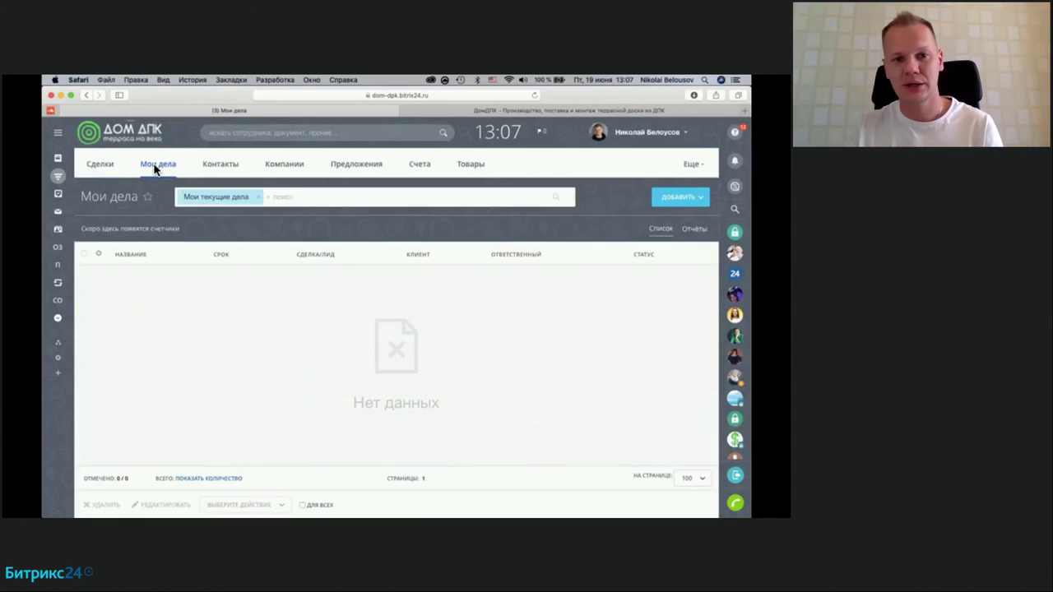
Step: Remove the Мои текущие дела preset and make one employee the filter's responsible person
click(258, 202)
click(250, 197)
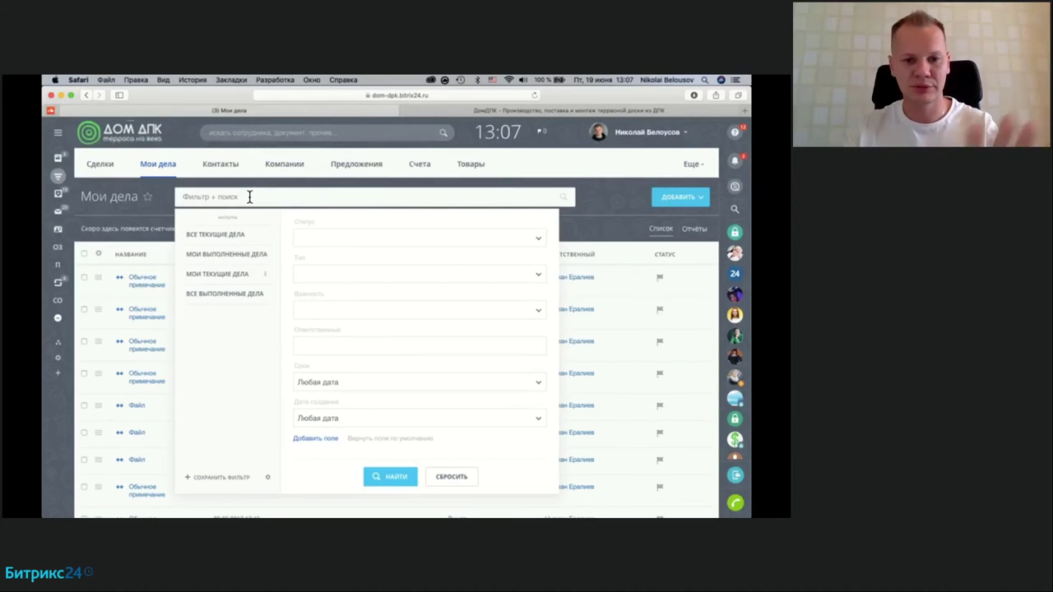
click(358, 343)
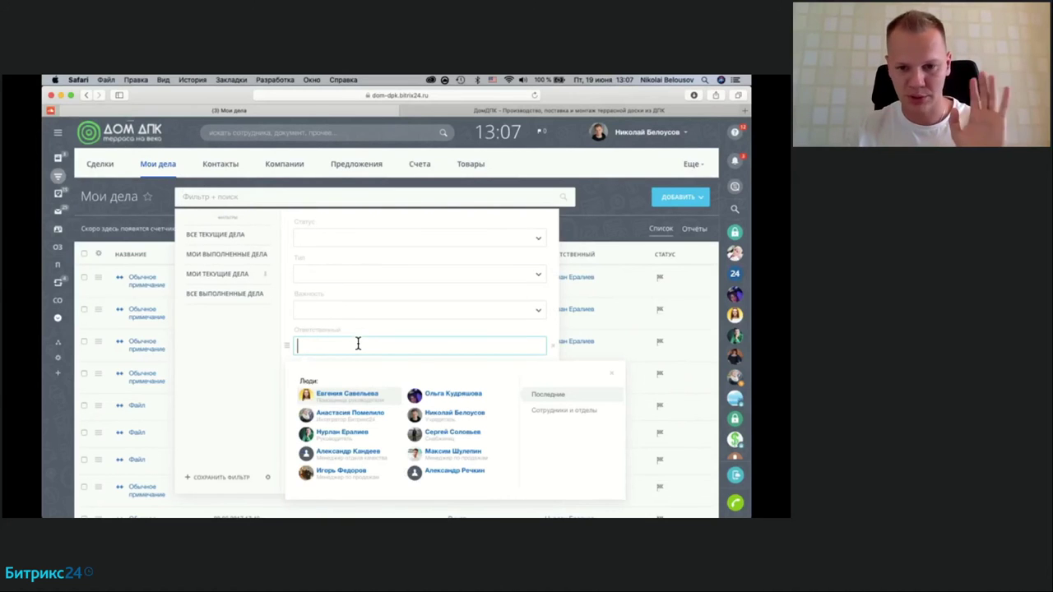
click(465, 455)
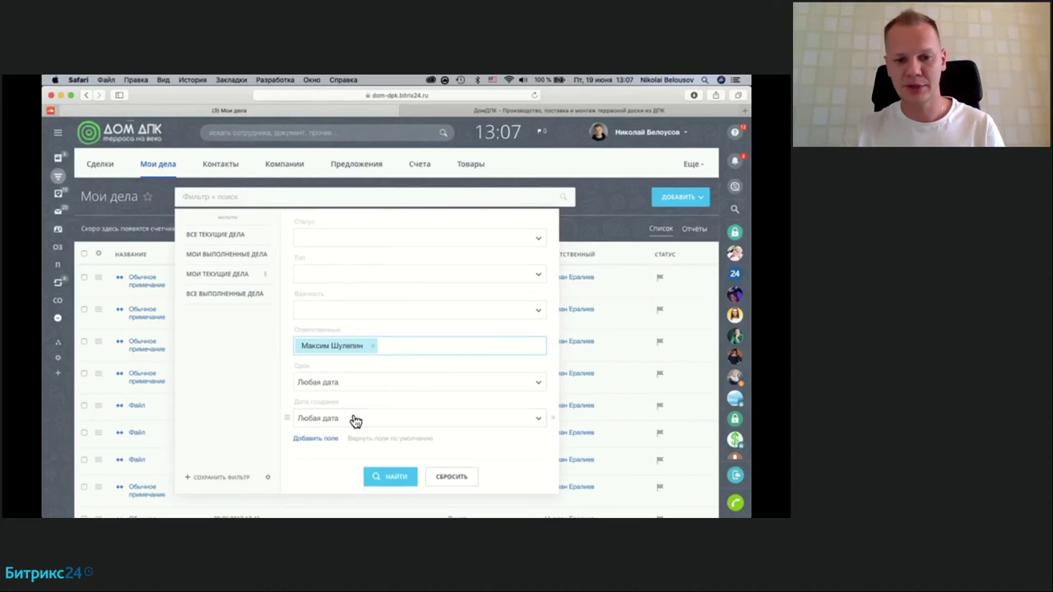
Step: Set Срок to a Диапазон ending 19.06.2020 and apply the filter
click(355, 421)
click(326, 384)
scroll(368, 452, down, 3)
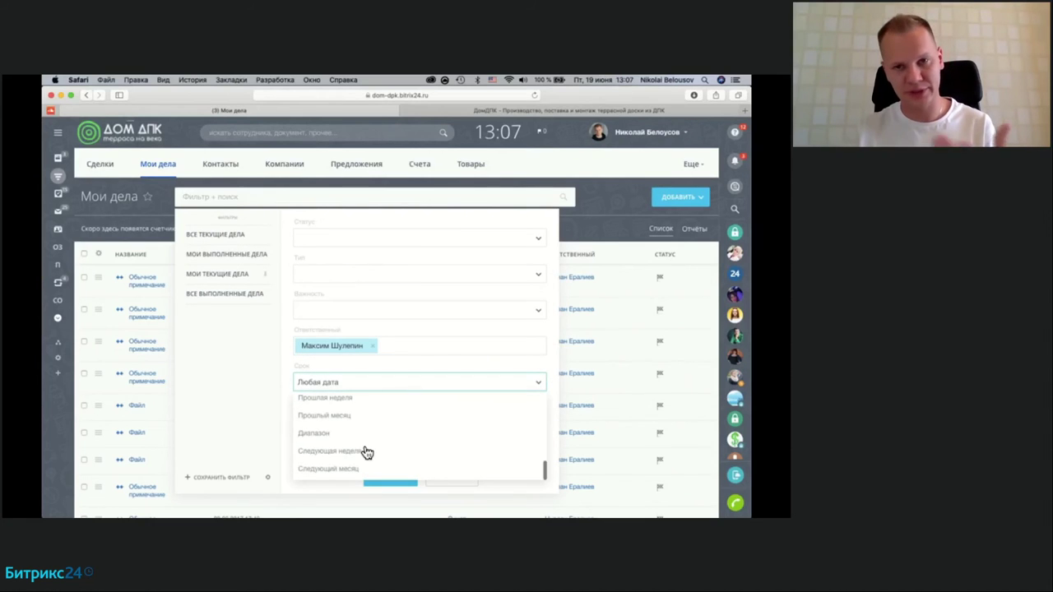
click(326, 434)
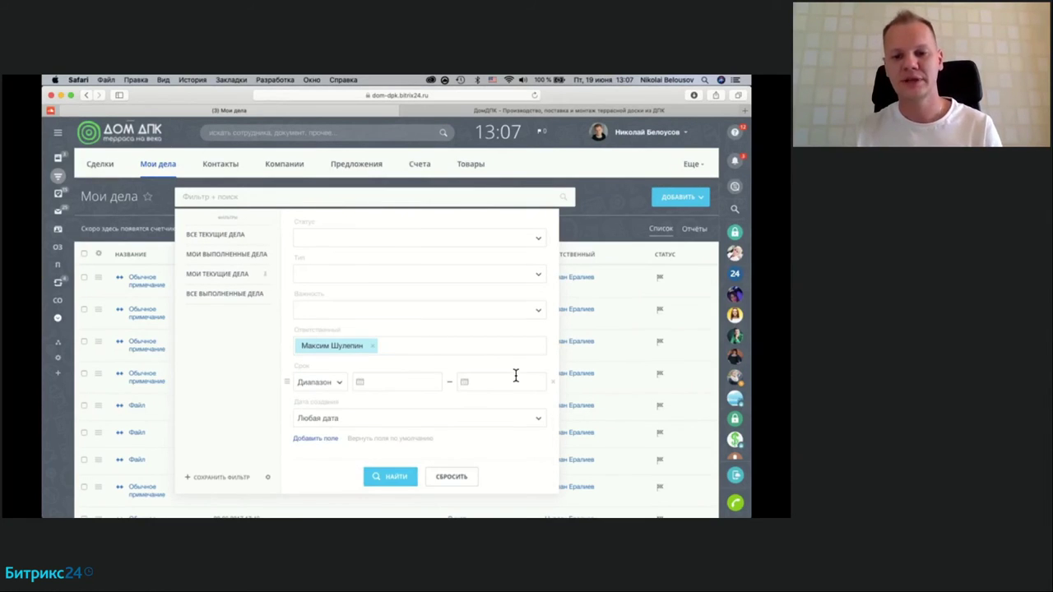
click(516, 376)
click(525, 454)
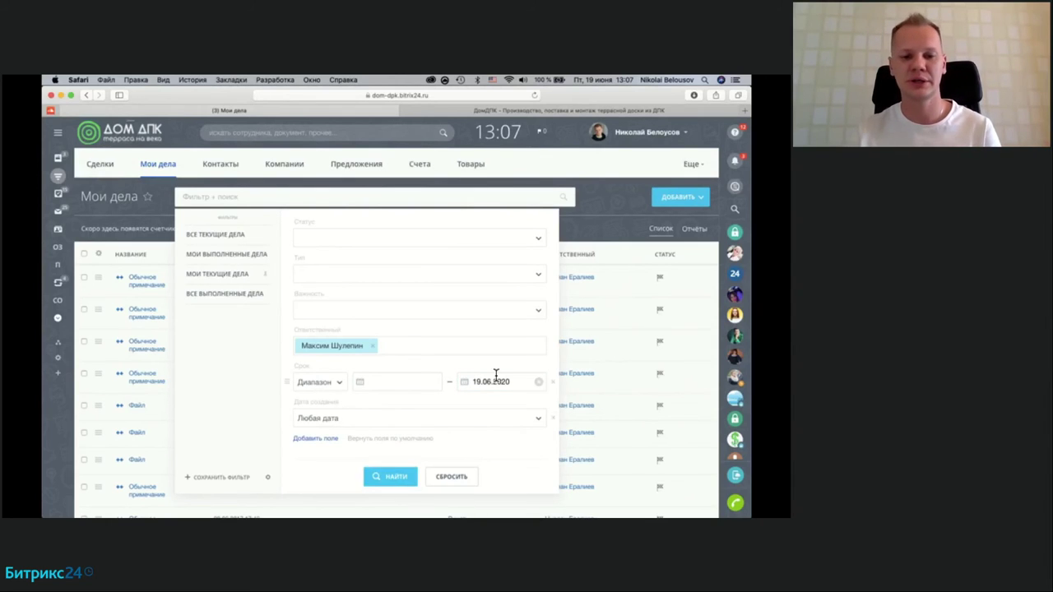
click(390, 477)
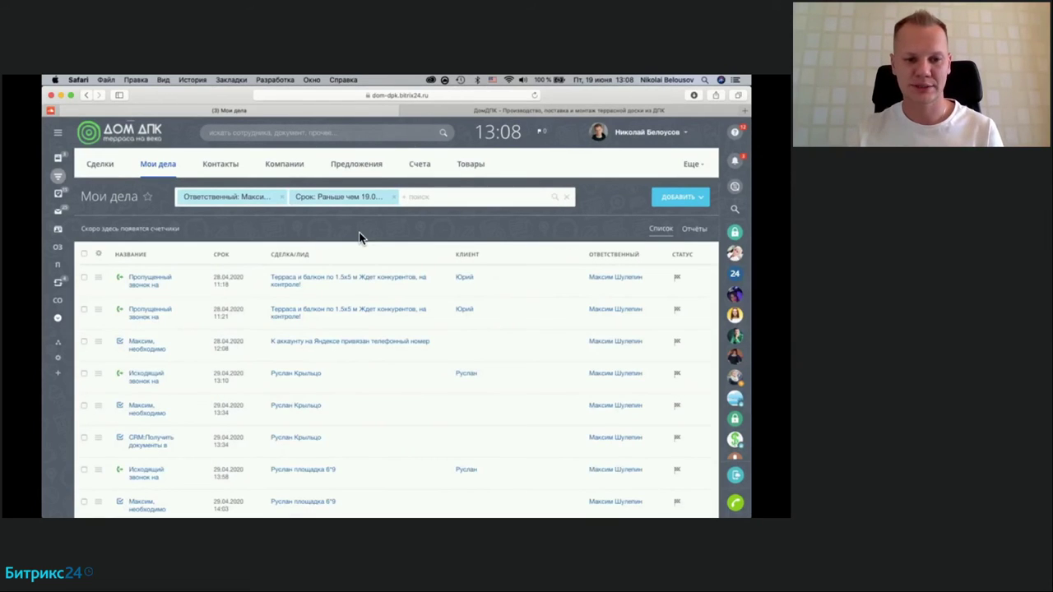
scroll(364, 387, down, 15)
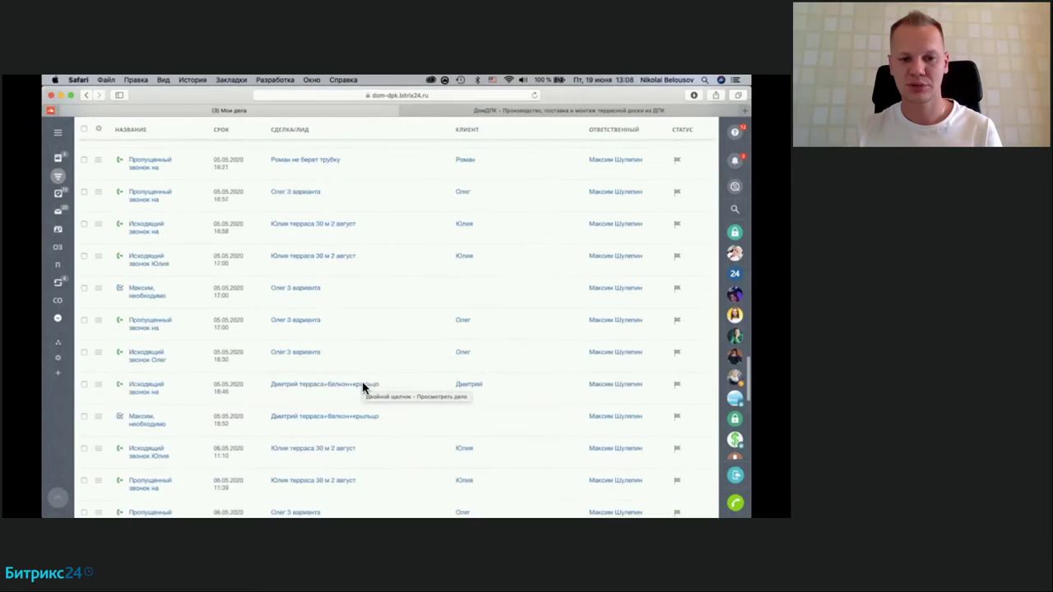
click(233, 429)
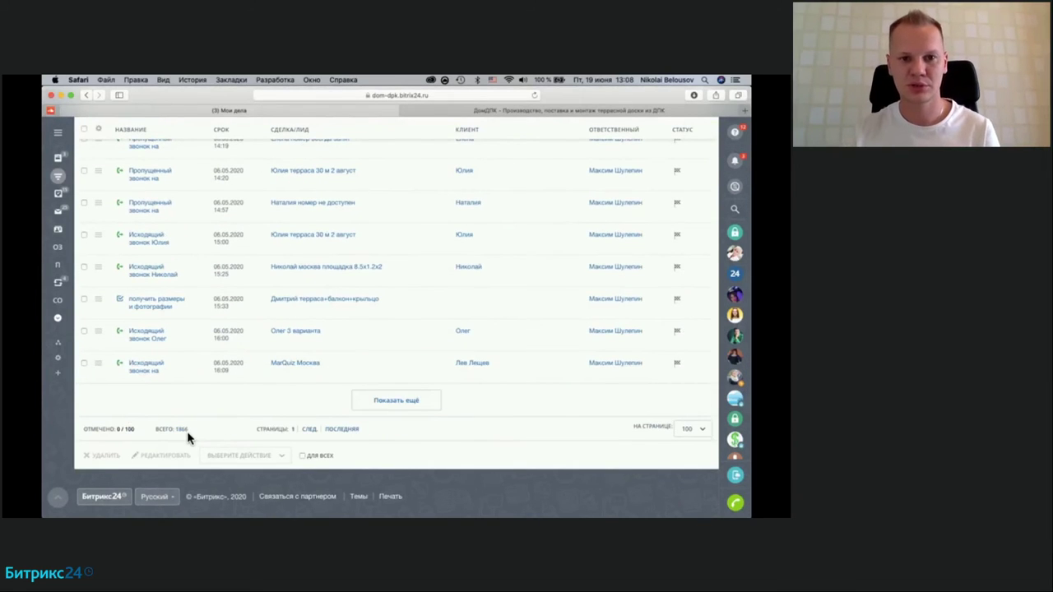
scroll(317, 380, up, 15)
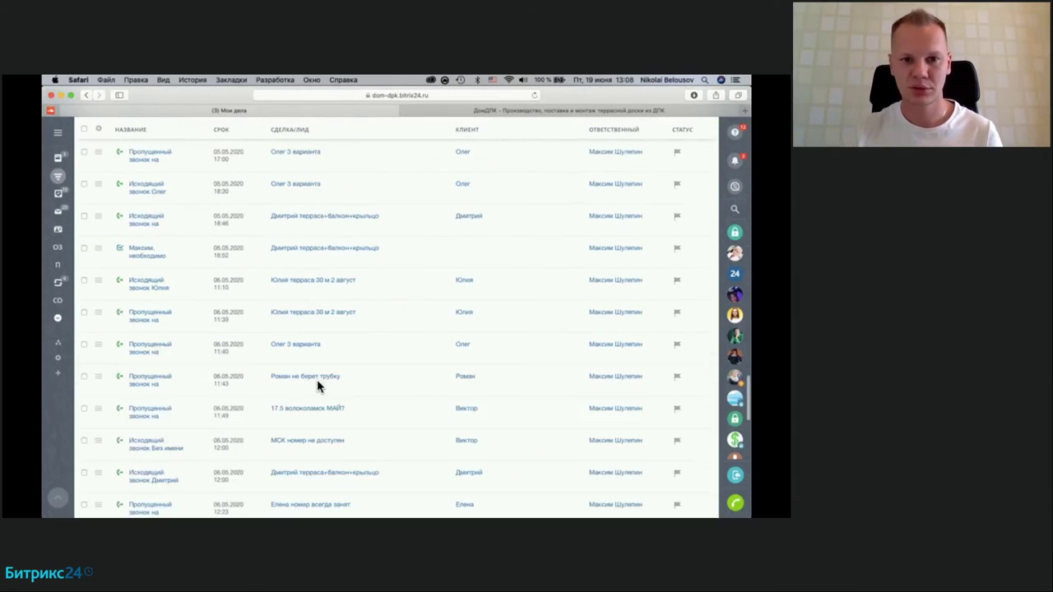
click(451, 194)
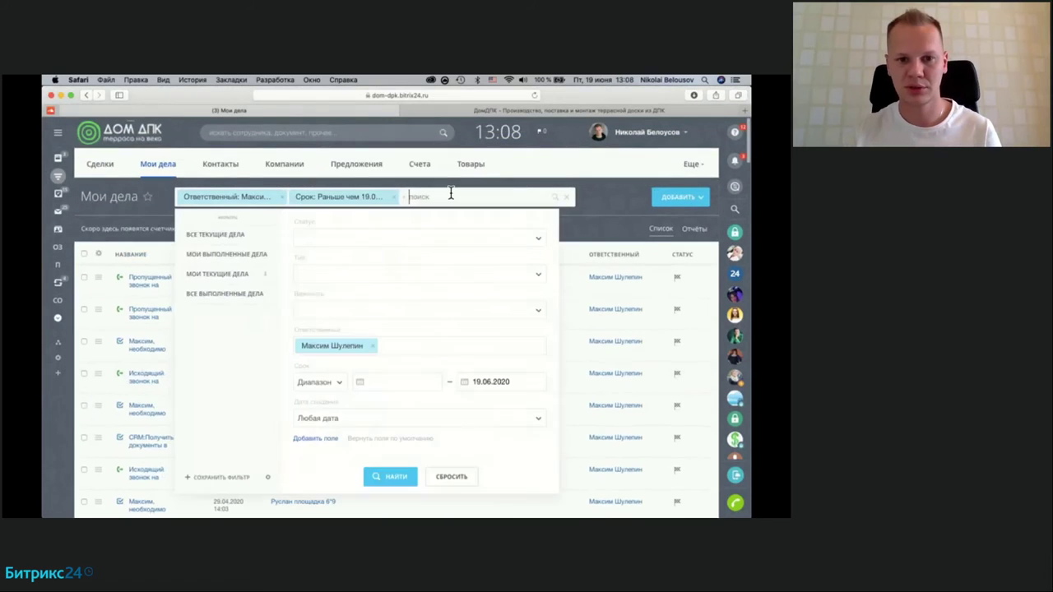
click(348, 244)
click(325, 276)
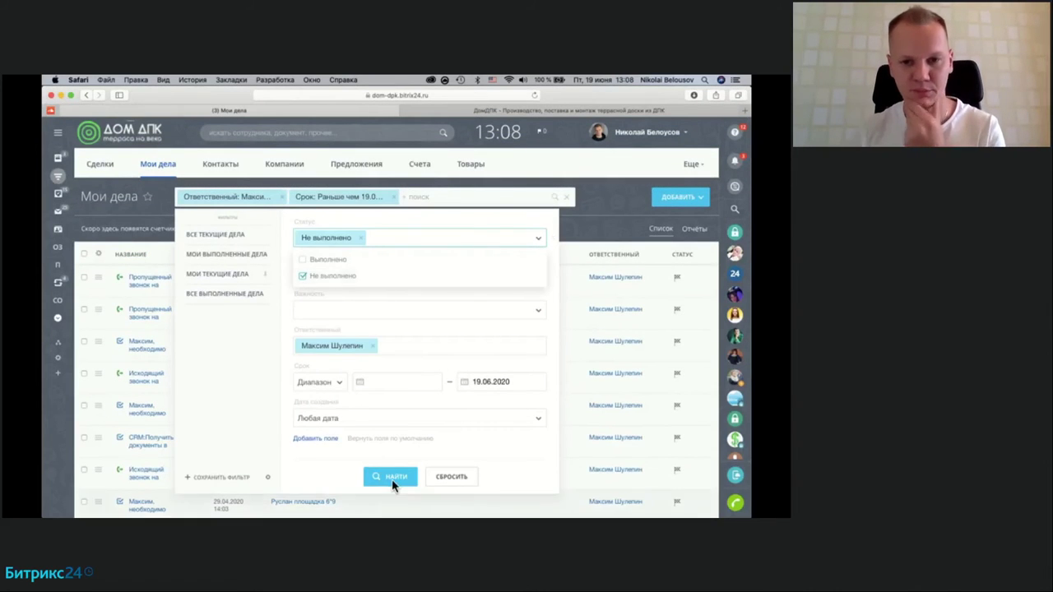
click(391, 477)
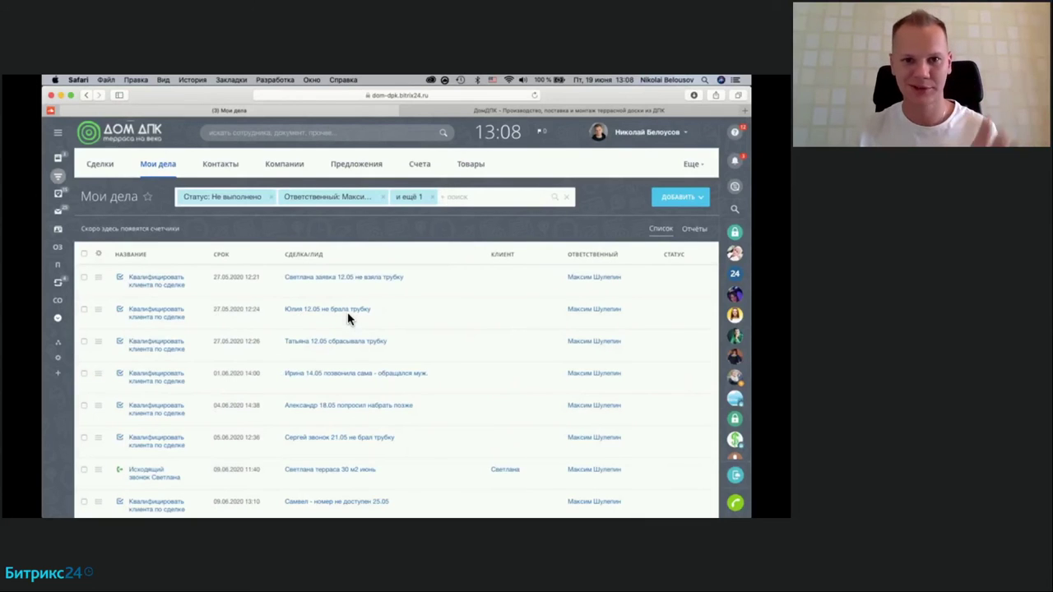
scroll(347, 312, down, 20)
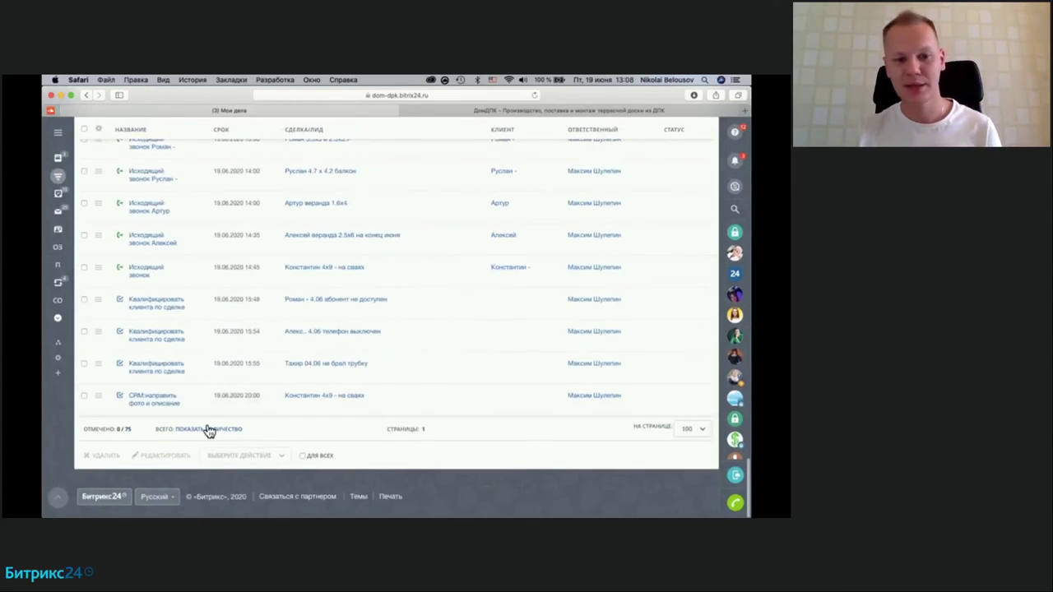
click(208, 429)
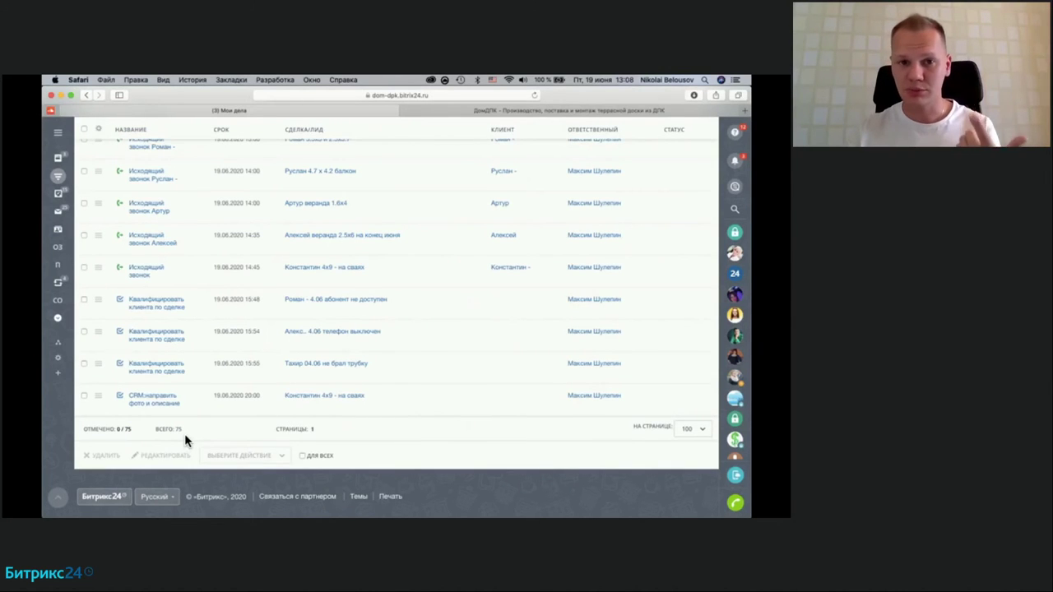
scroll(309, 386, up, 20)
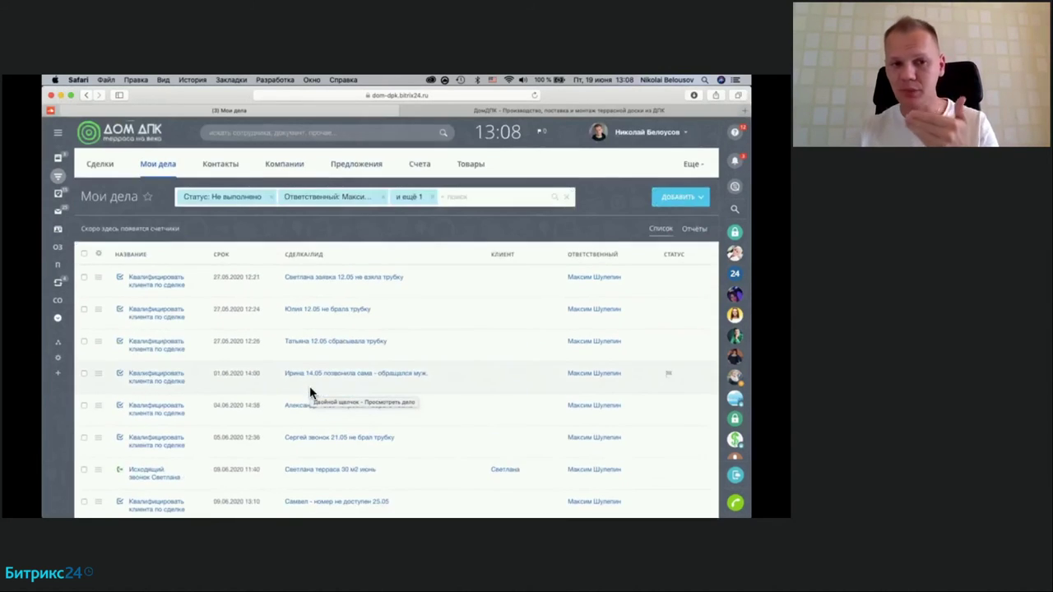
scroll(309, 385, down, 1)
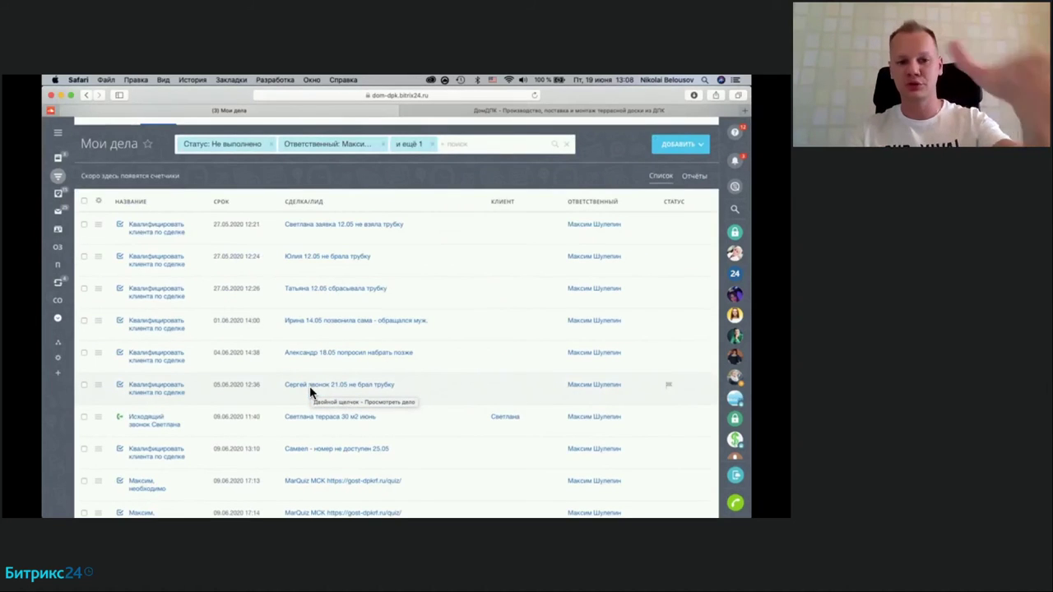
scroll(309, 386, down, 2)
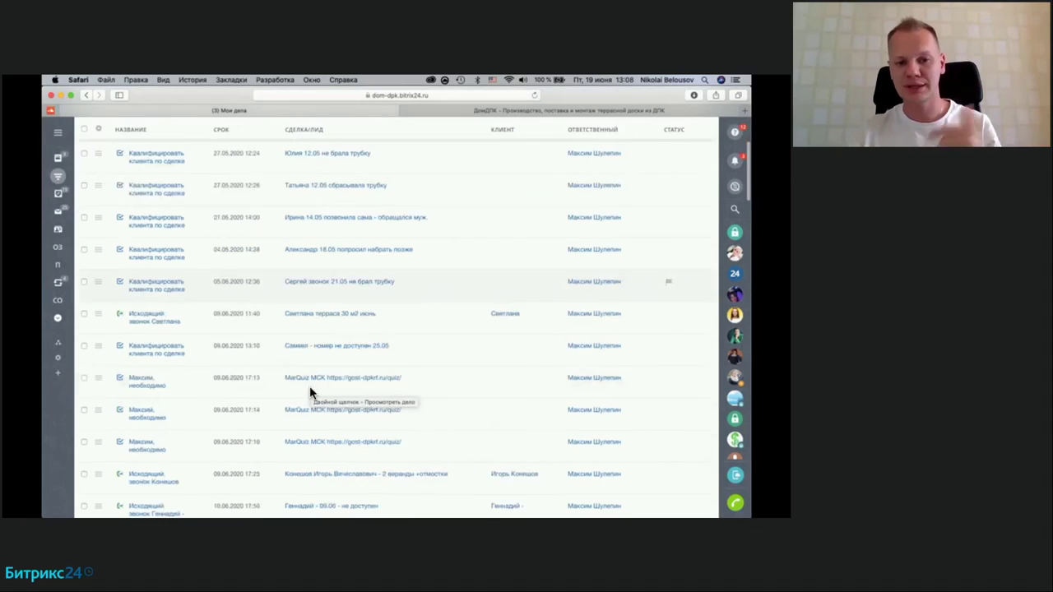
scroll(449, 337, down, 6)
scroll(450, 336, down, 10)
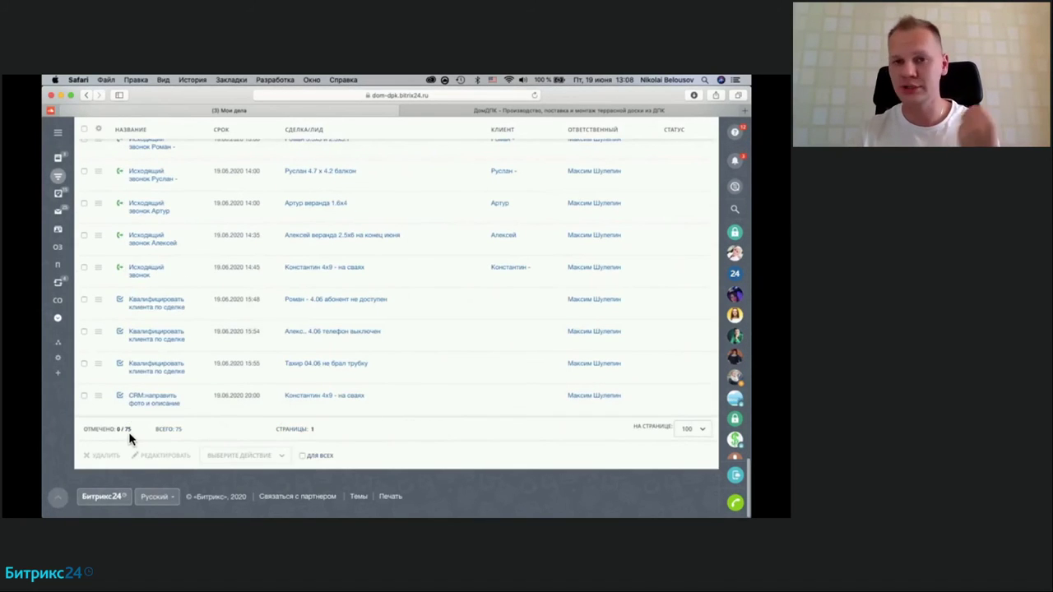
scroll(209, 424, up, 15)
scroll(209, 421, down, 2)
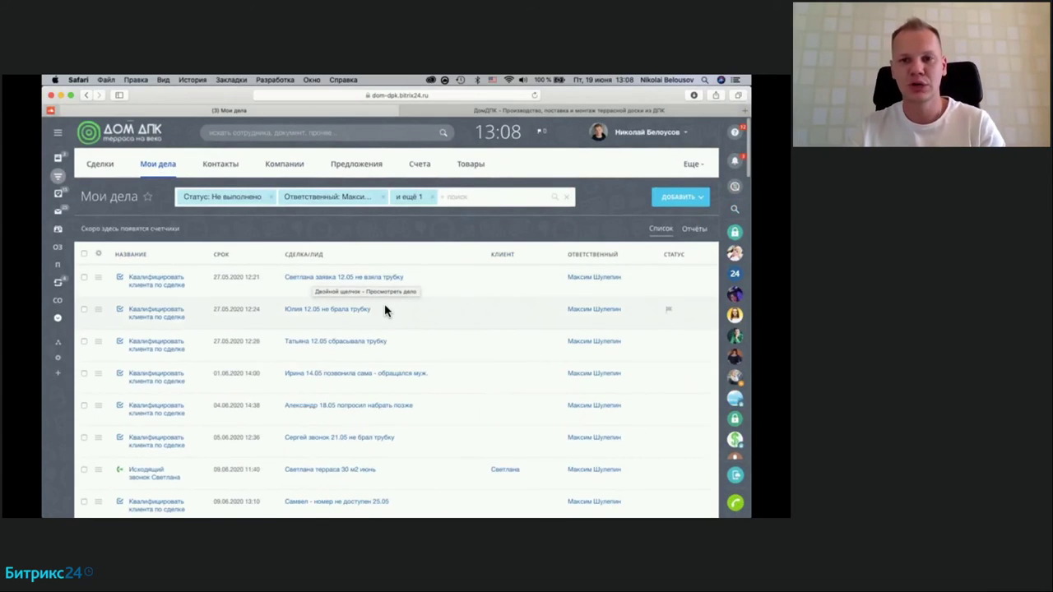
scroll(387, 310, down, 3)
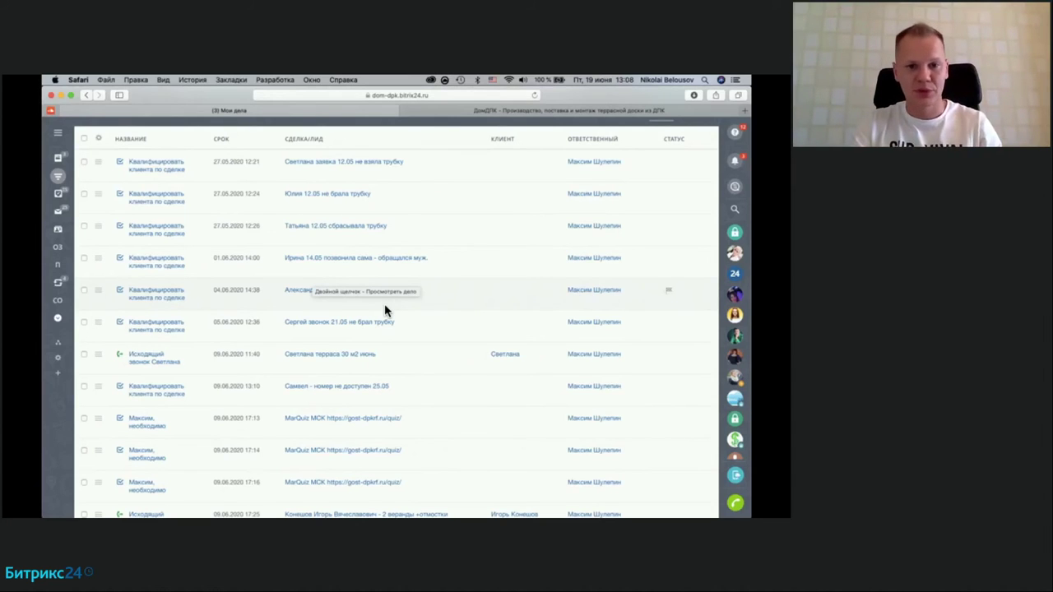
scroll(384, 304, down, 3)
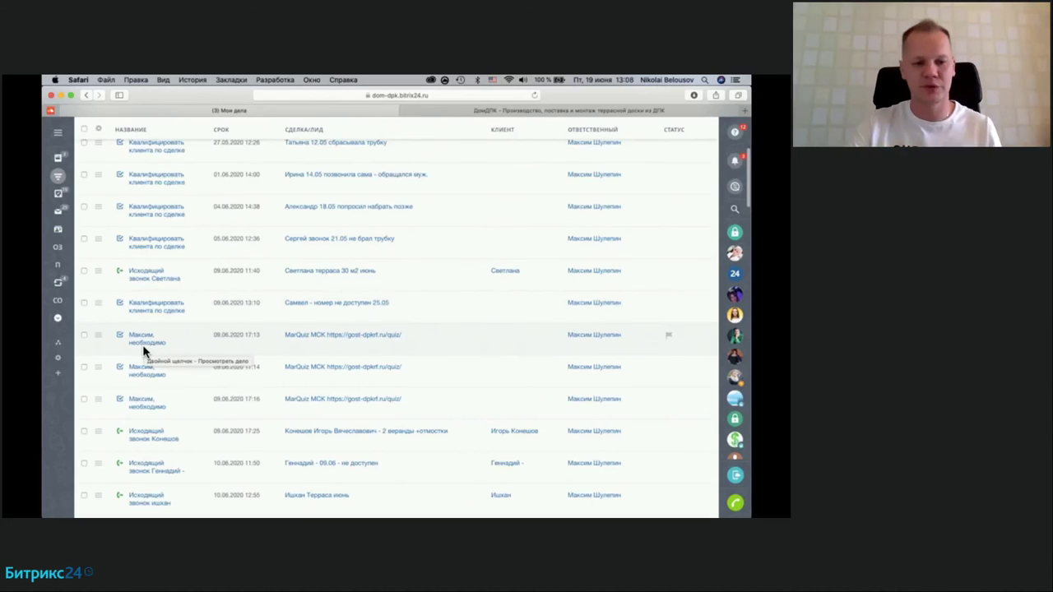
scroll(359, 442, down, 4)
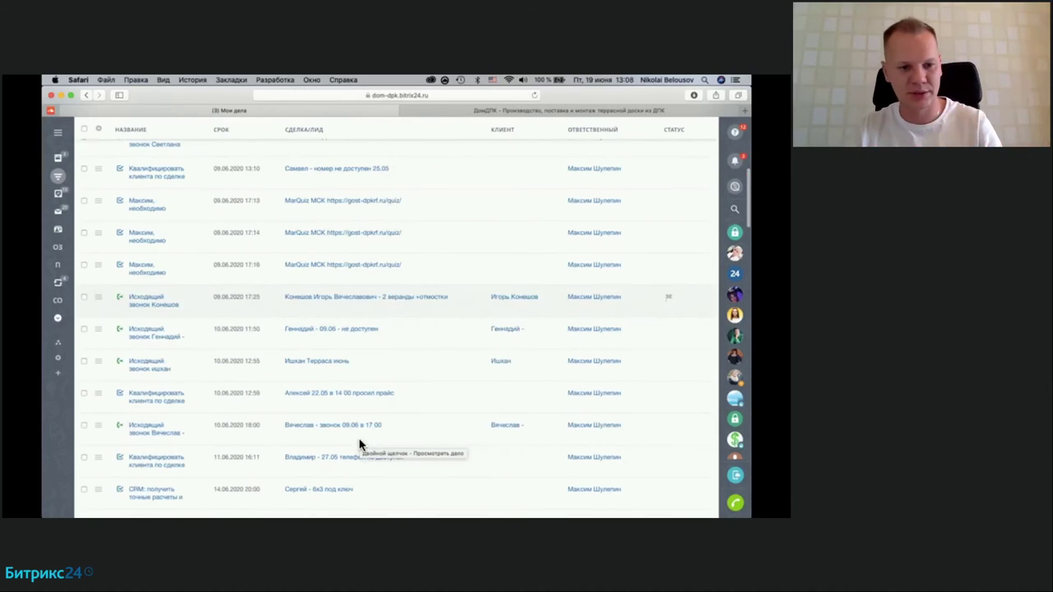
scroll(358, 441, down, 1)
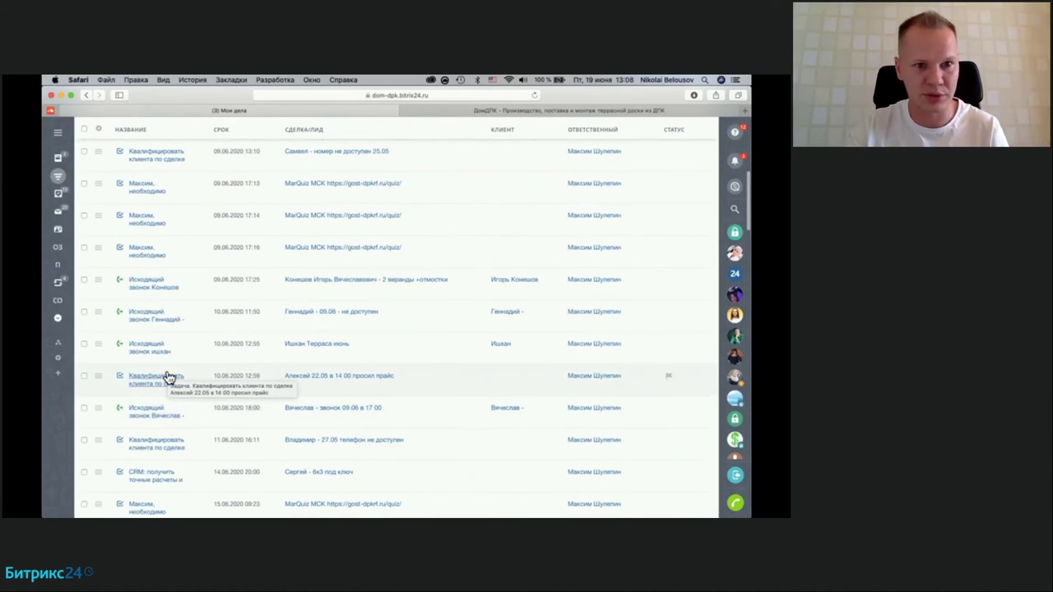
scroll(355, 383, down, 5)
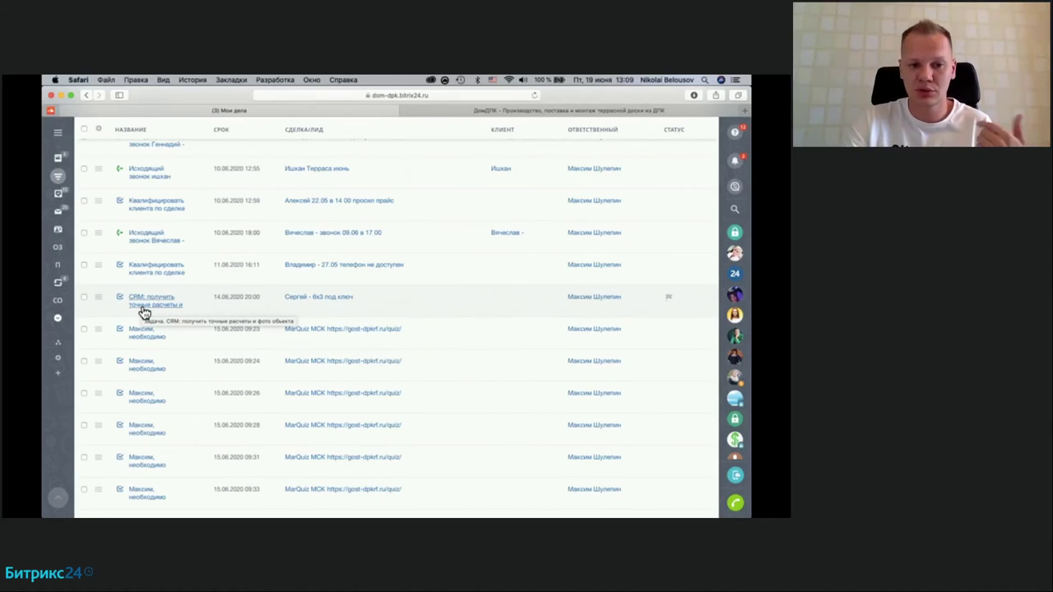
scroll(170, 315, down, 10)
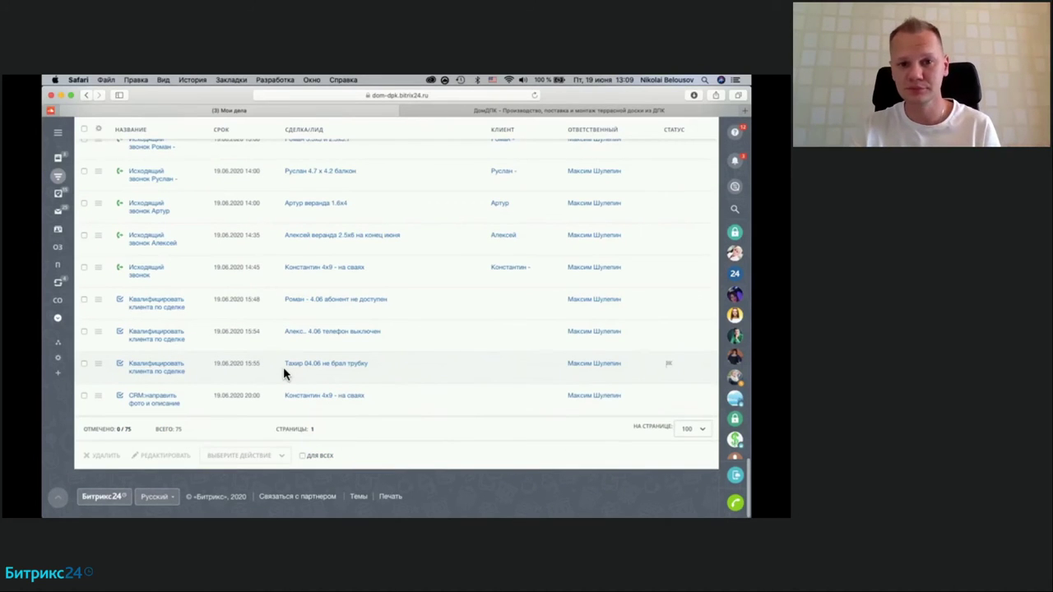
scroll(283, 367, up, 10)
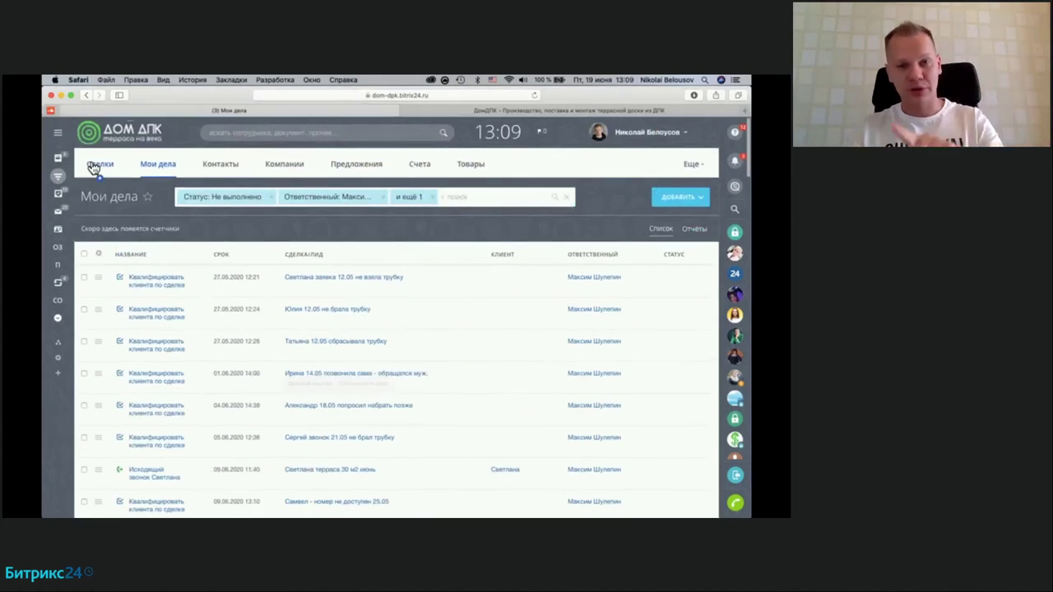
Step: Switch to the Сделки tab to show the in-work deals kanban grouped by stage
click(97, 165)
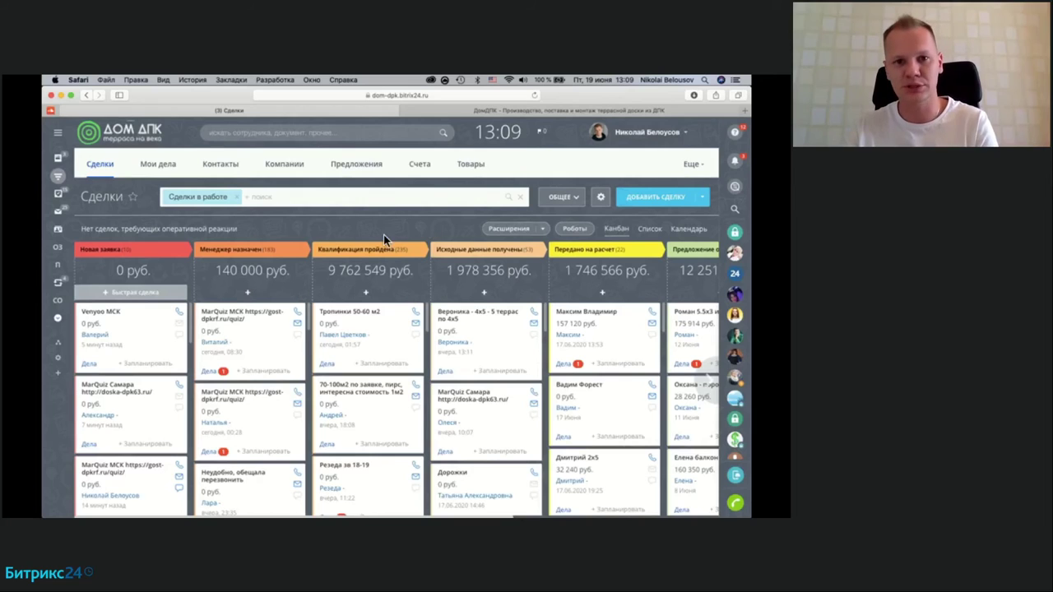
Step: Filter the deals board by Дела: Нет дел
click(416, 193)
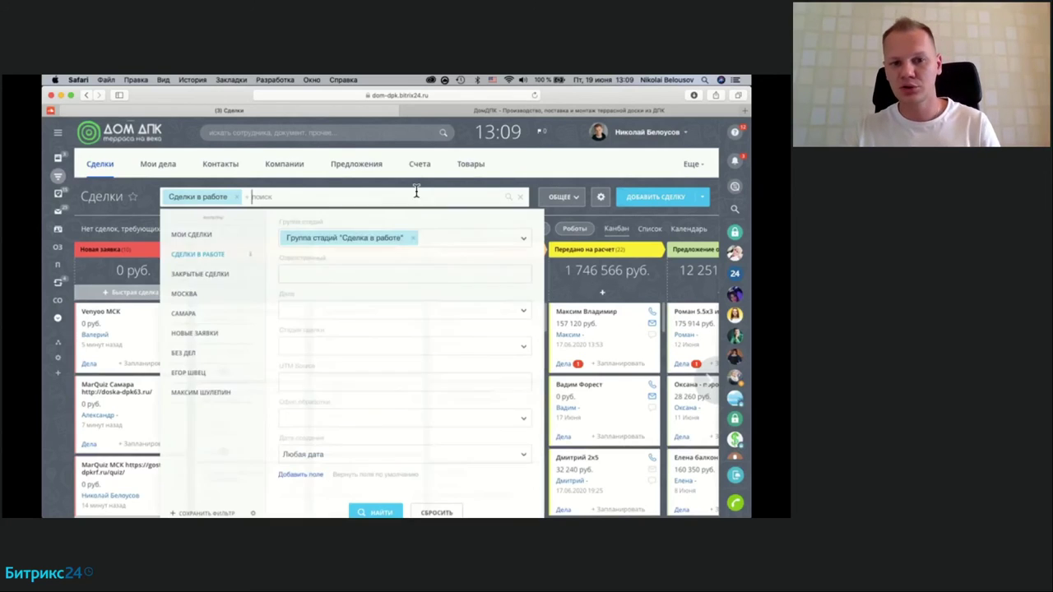
click(332, 312)
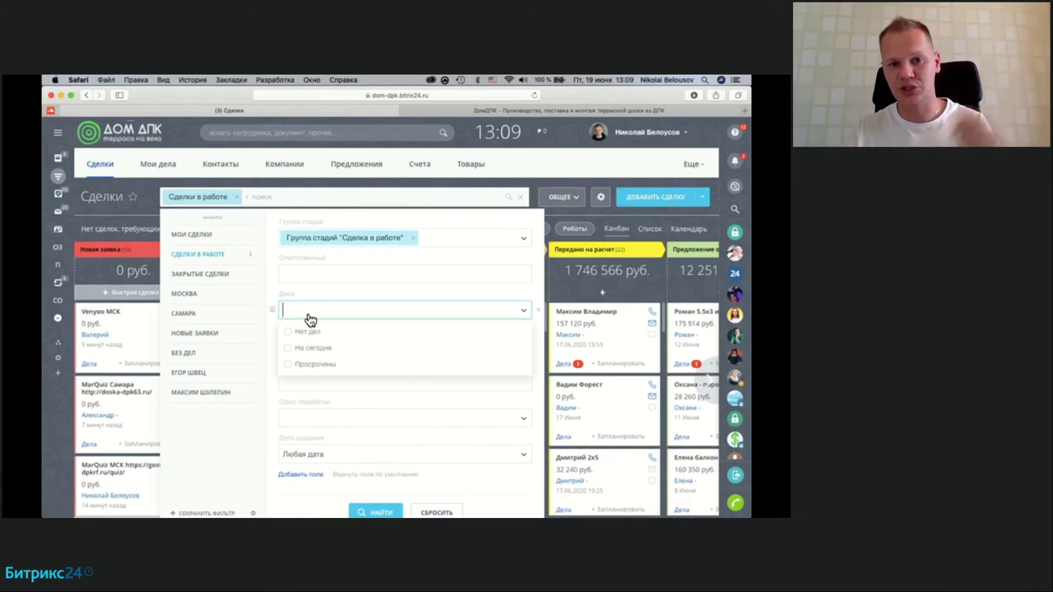
click(235, 444)
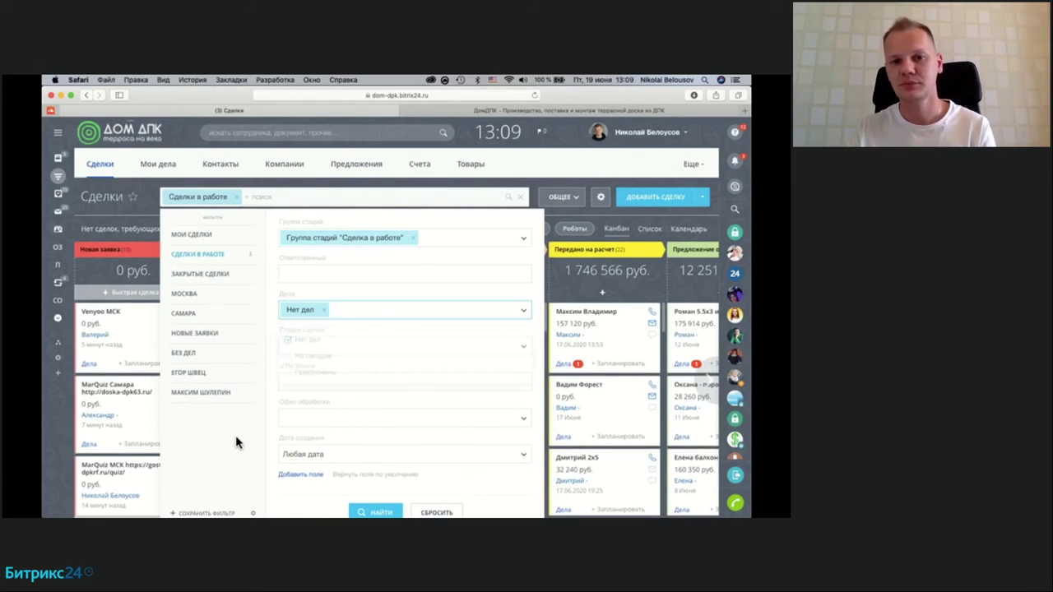
click(375, 511)
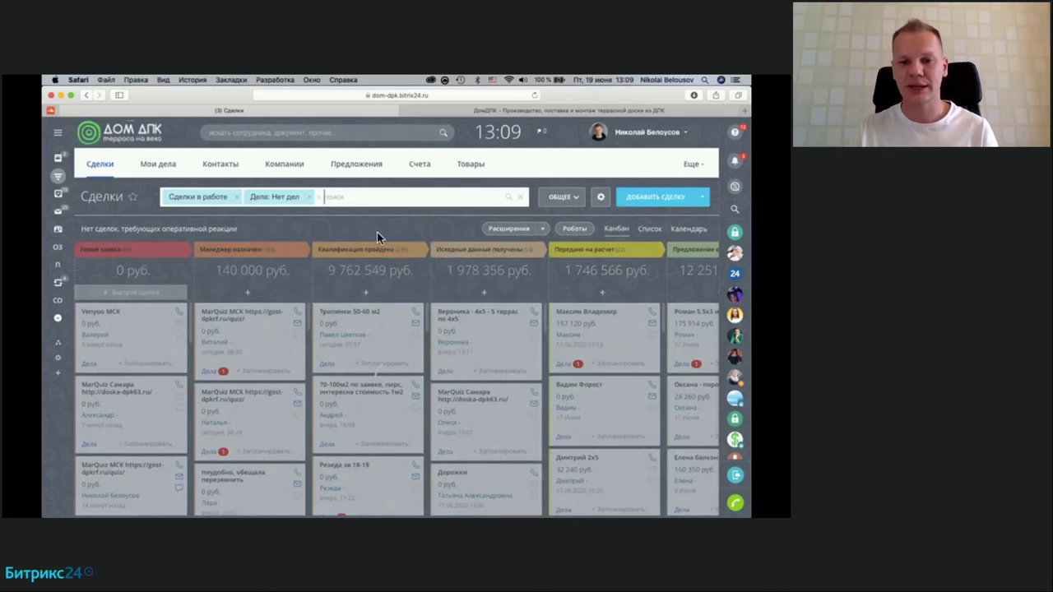
Step: Scroll across the kanban columns to review the filtered deals
scroll(434, 366, right, 5)
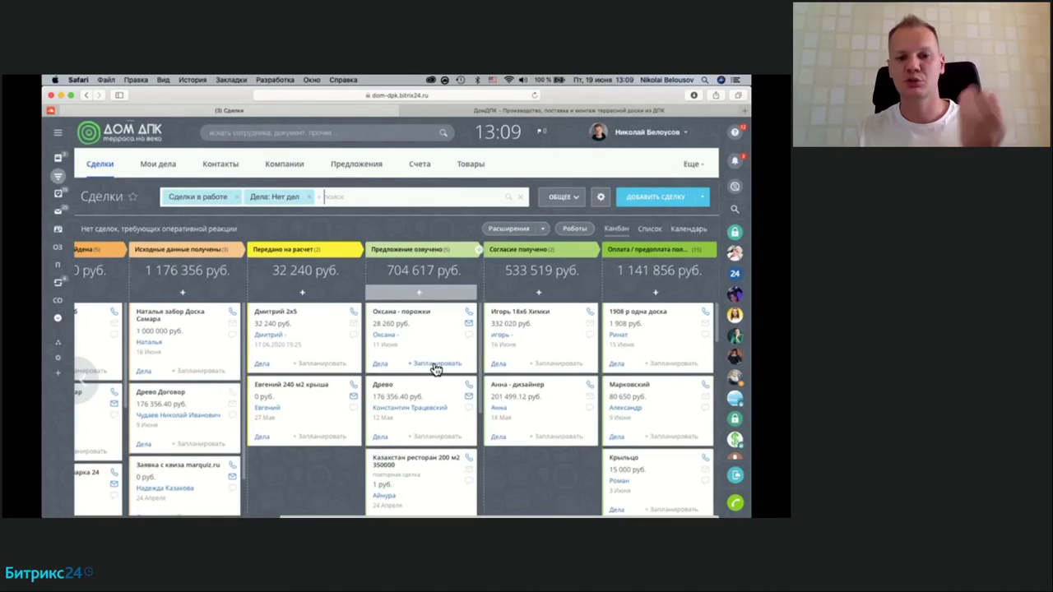
scroll(340, 494, left, 3)
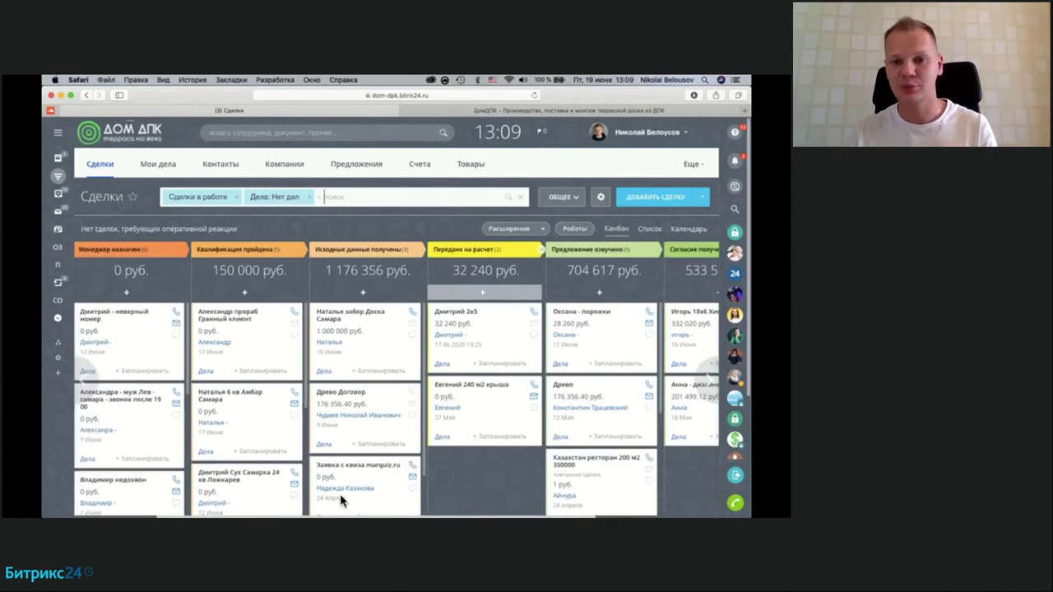
scroll(339, 494, right, 2)
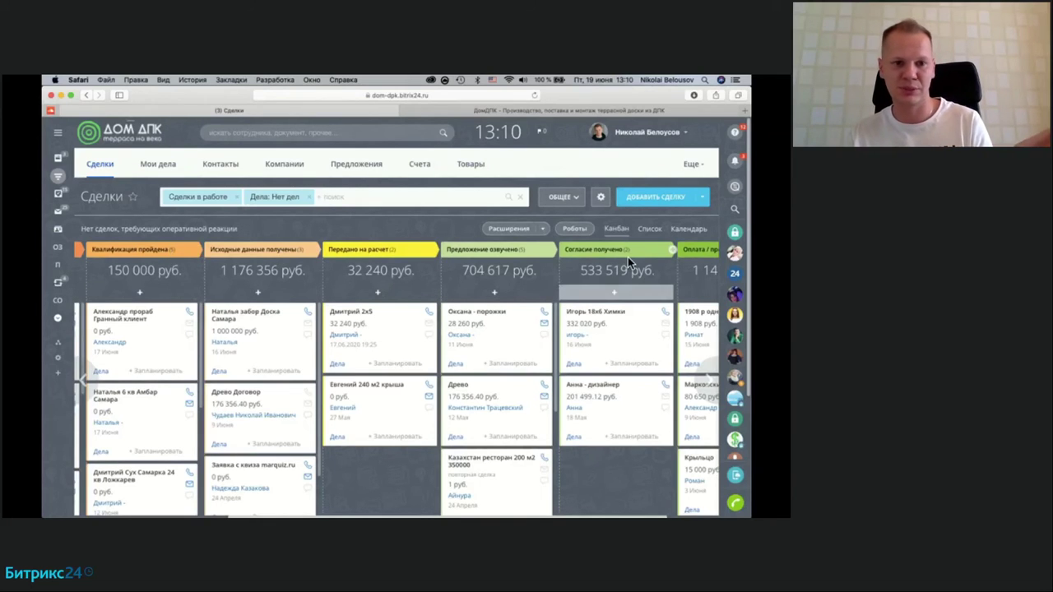
scroll(315, 302, left, 5)
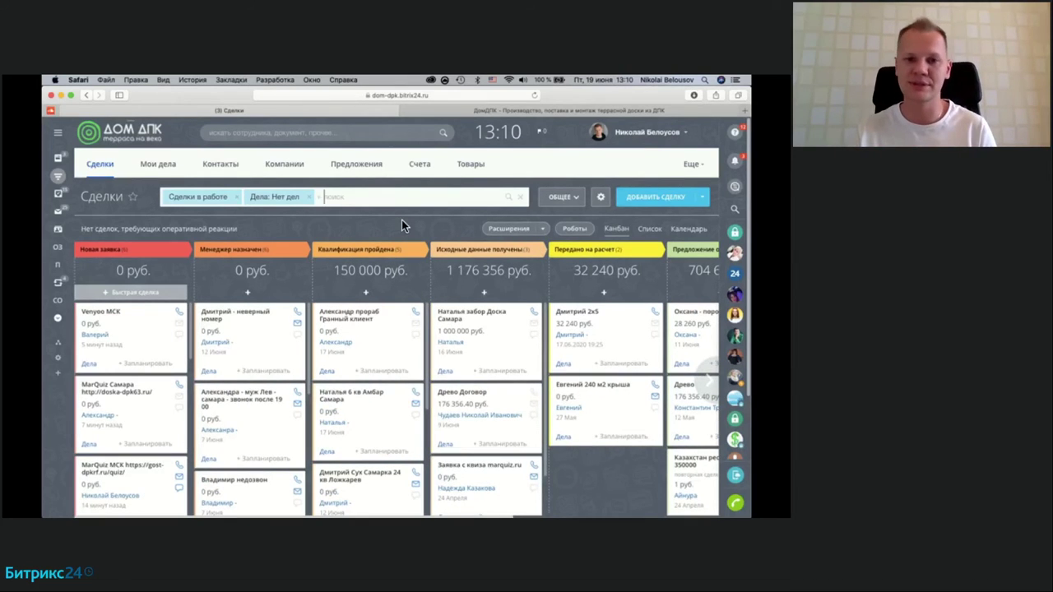
Step: Remove the 'Дела: Нет дел' filter tag and go back to the Мои дела list
click(310, 199)
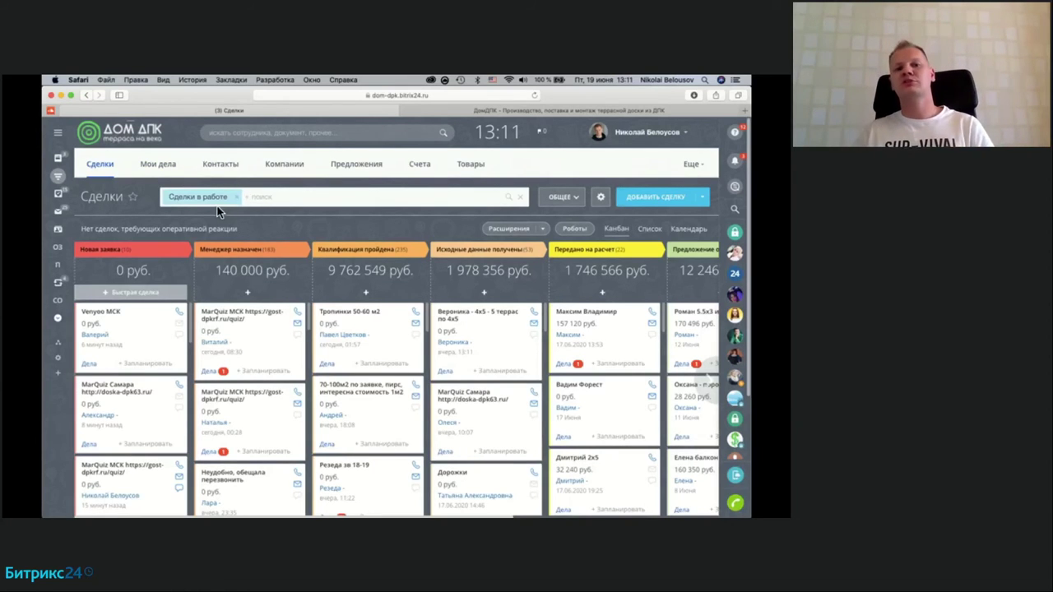
click(156, 165)
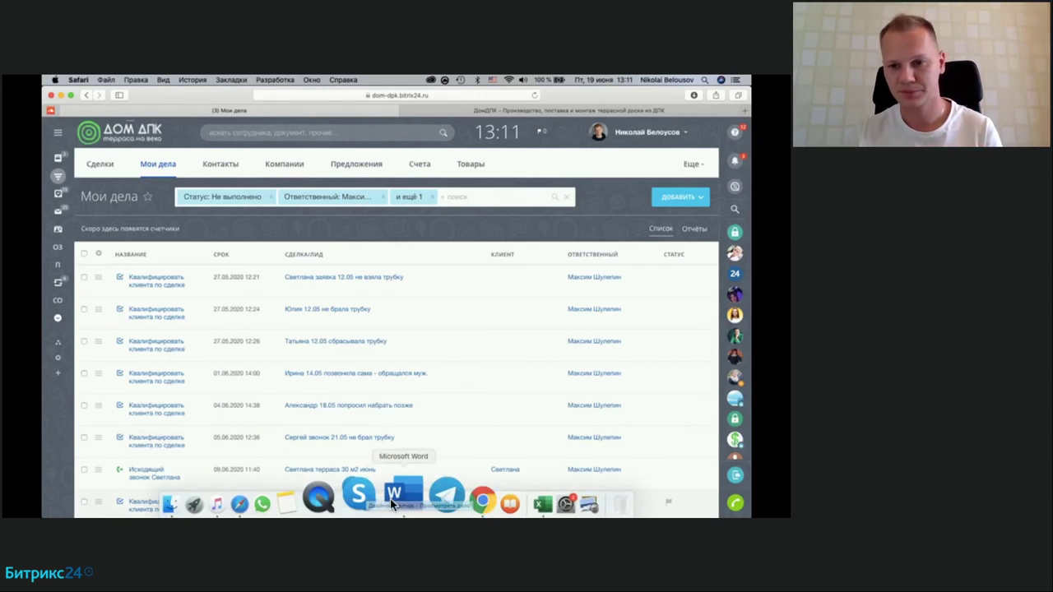
click(440, 500)
mouse_move(484, 396)
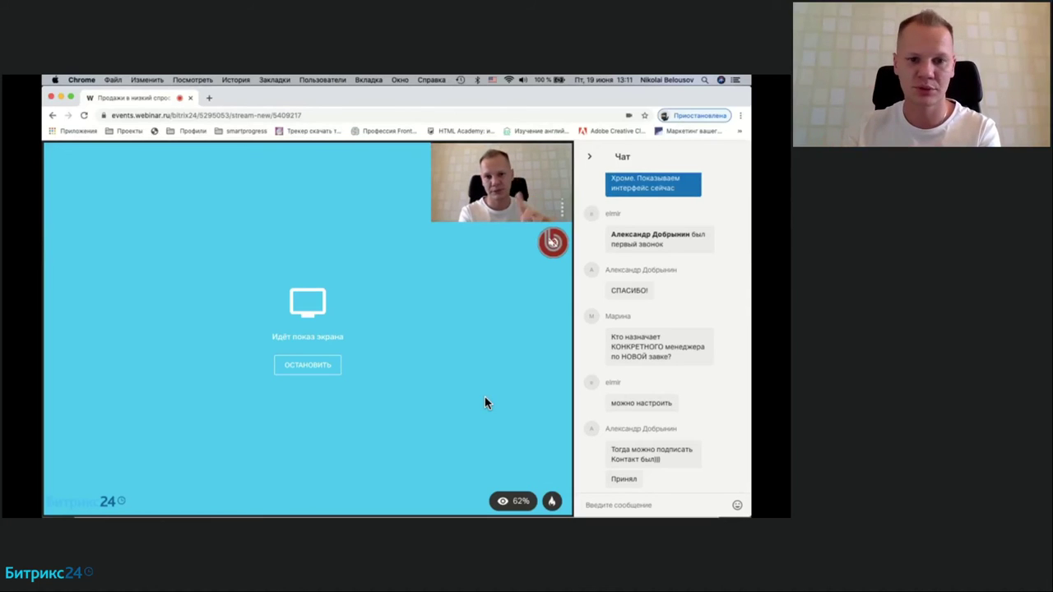
mouse_move(426, 303)
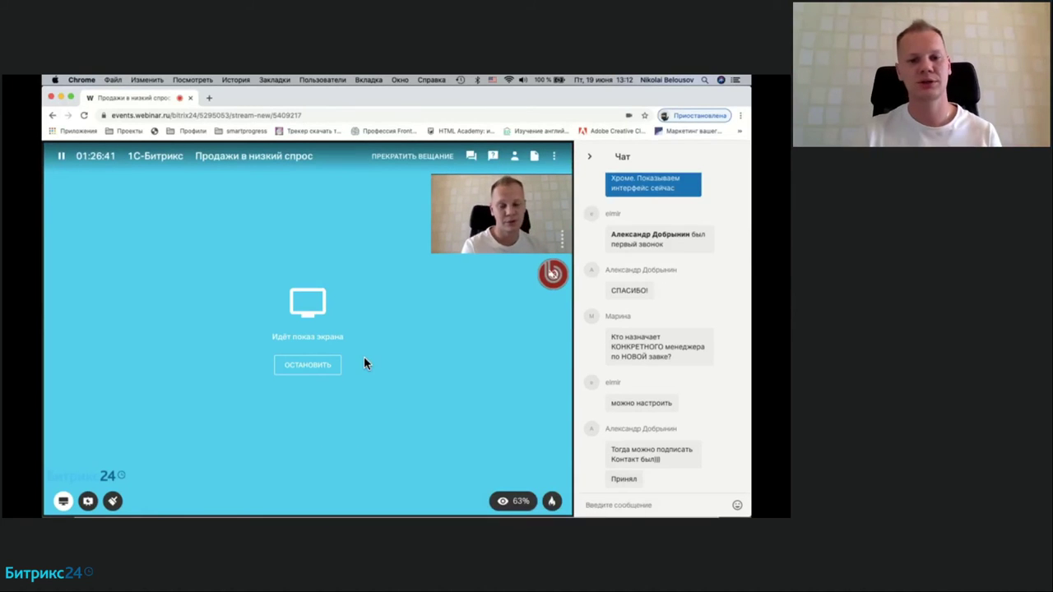
mouse_move(239, 506)
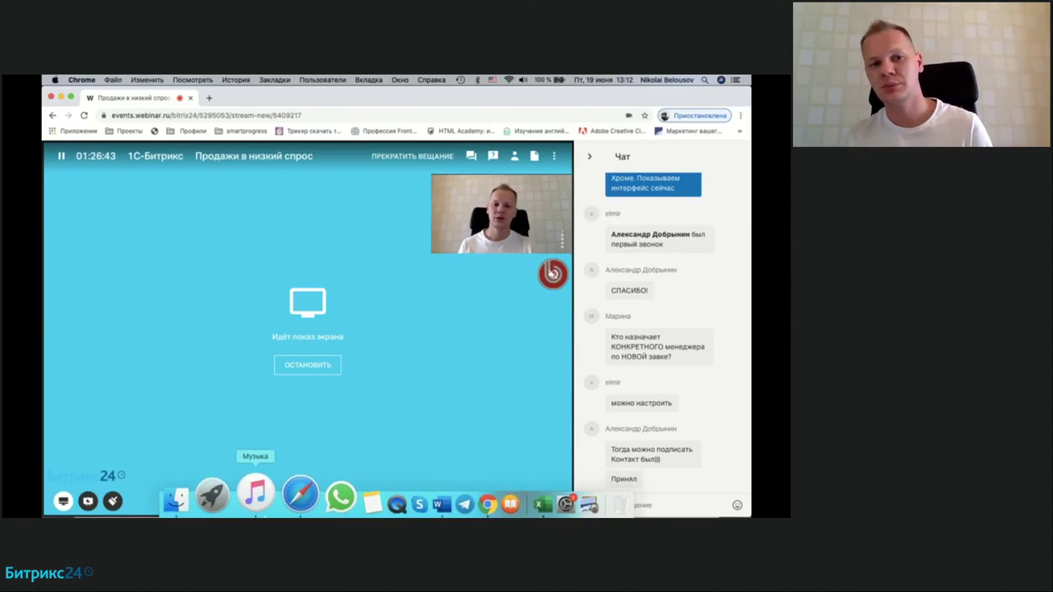
click(292, 502)
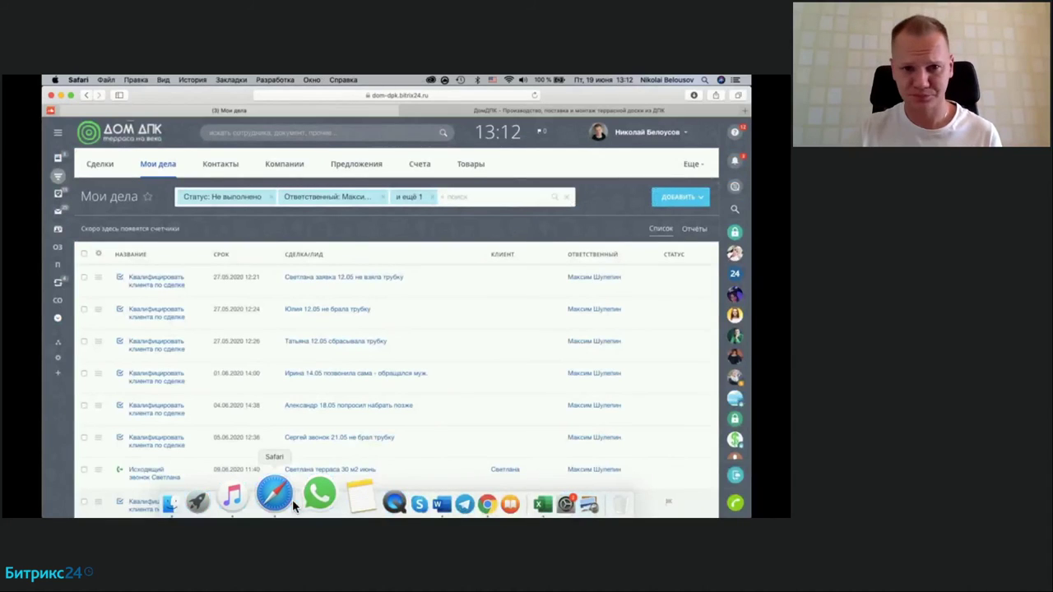
Step: Return to the deals kanban and open the 332 020 руб. deal in Согласие получено
click(92, 168)
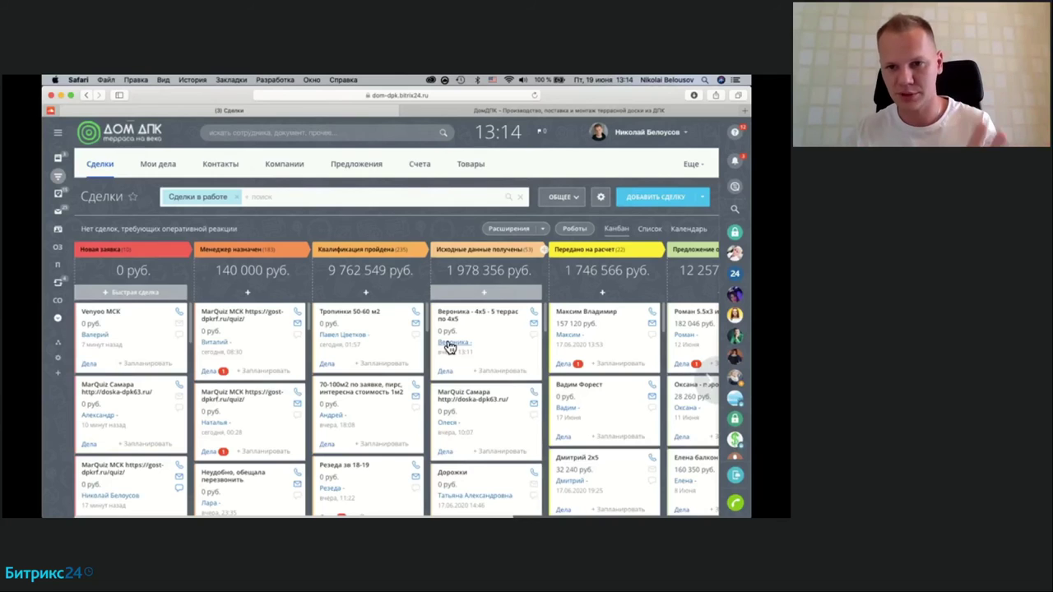
scroll(411, 344, right, 5)
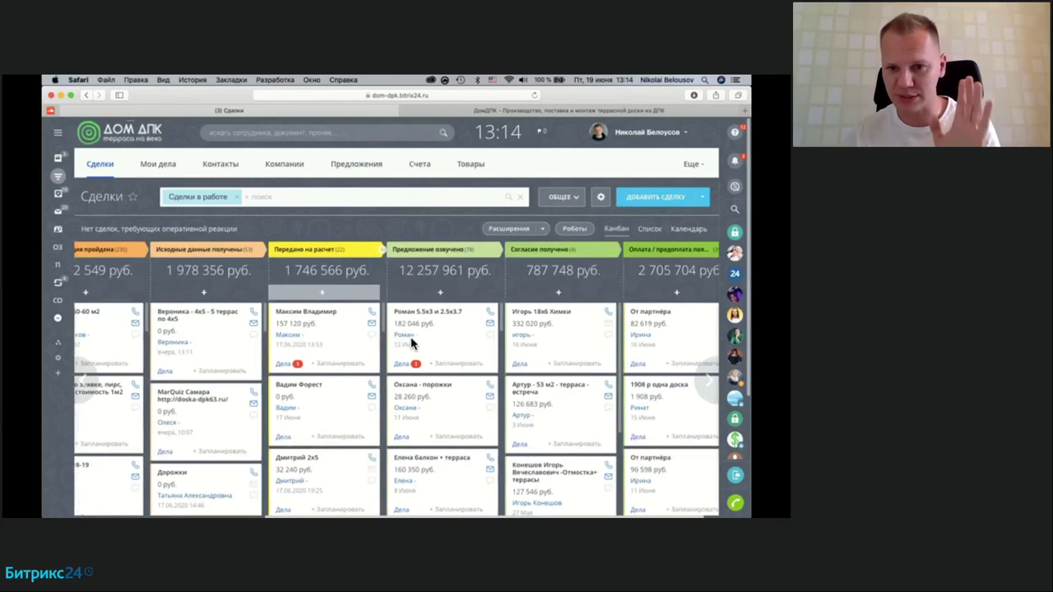
click(546, 315)
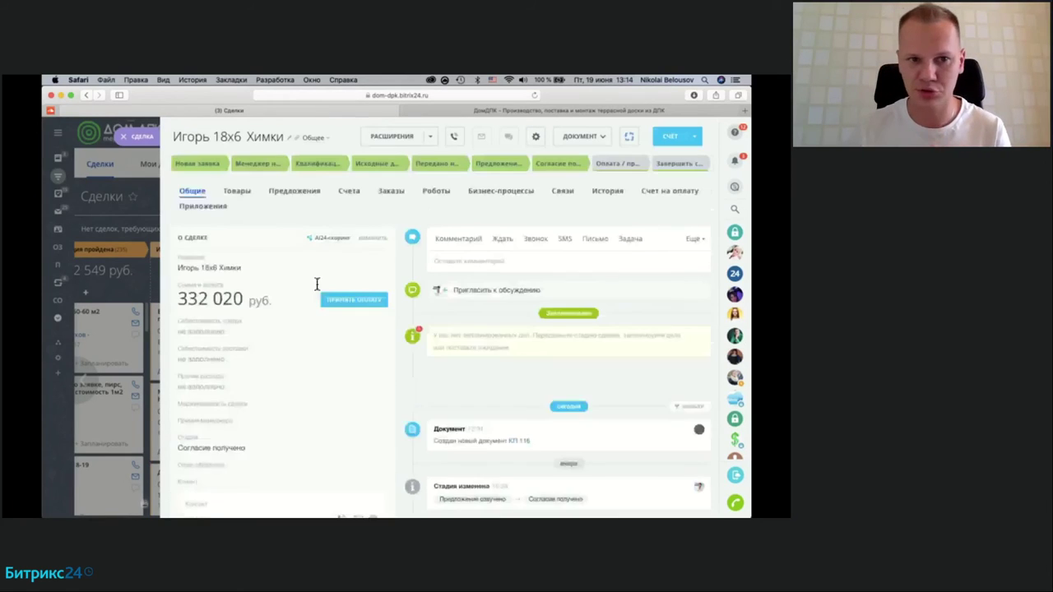
click(238, 194)
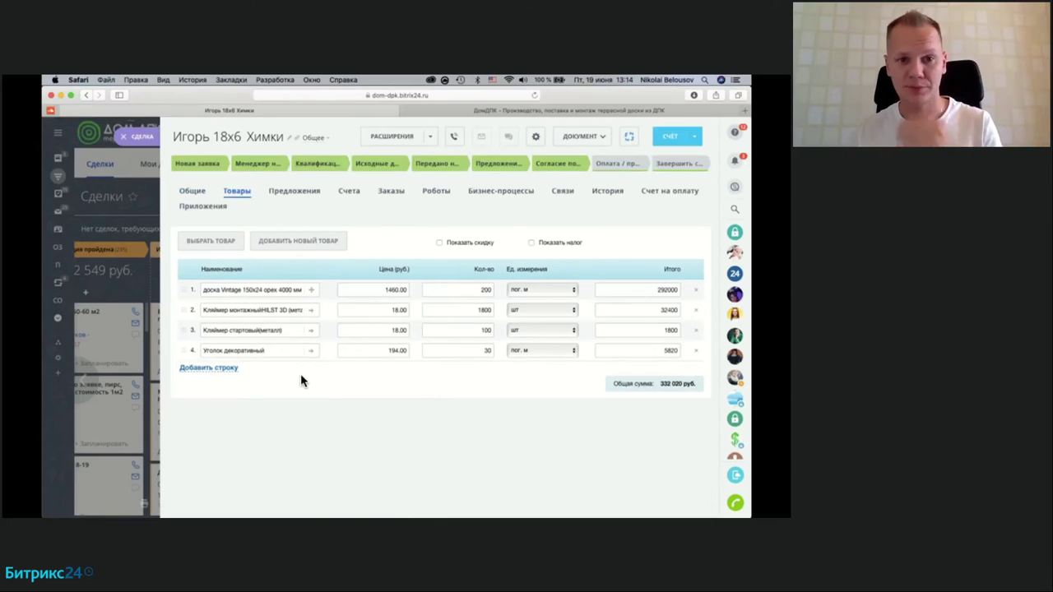
click(192, 192)
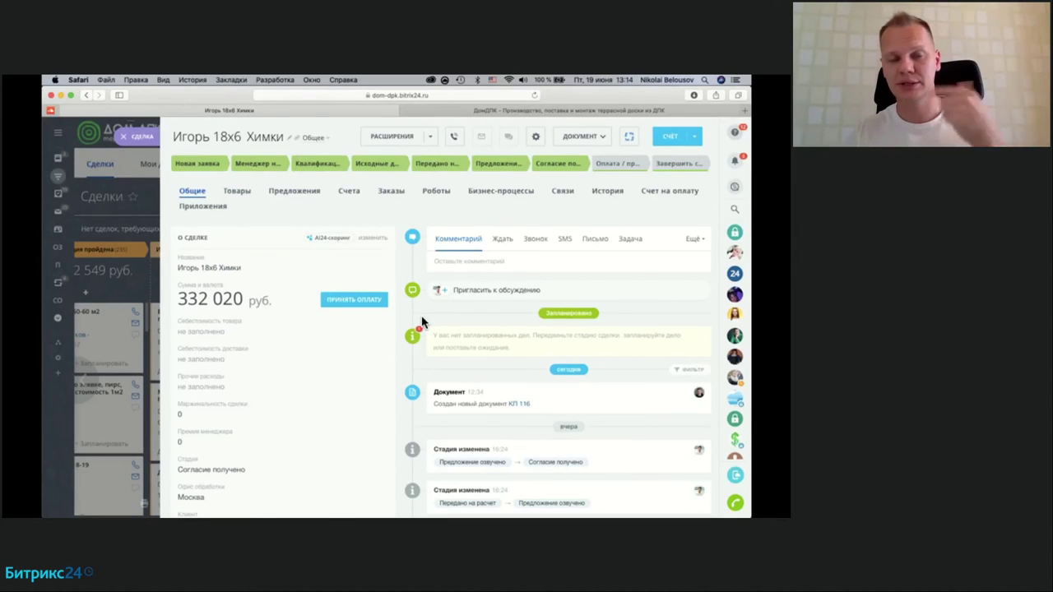
click(235, 192)
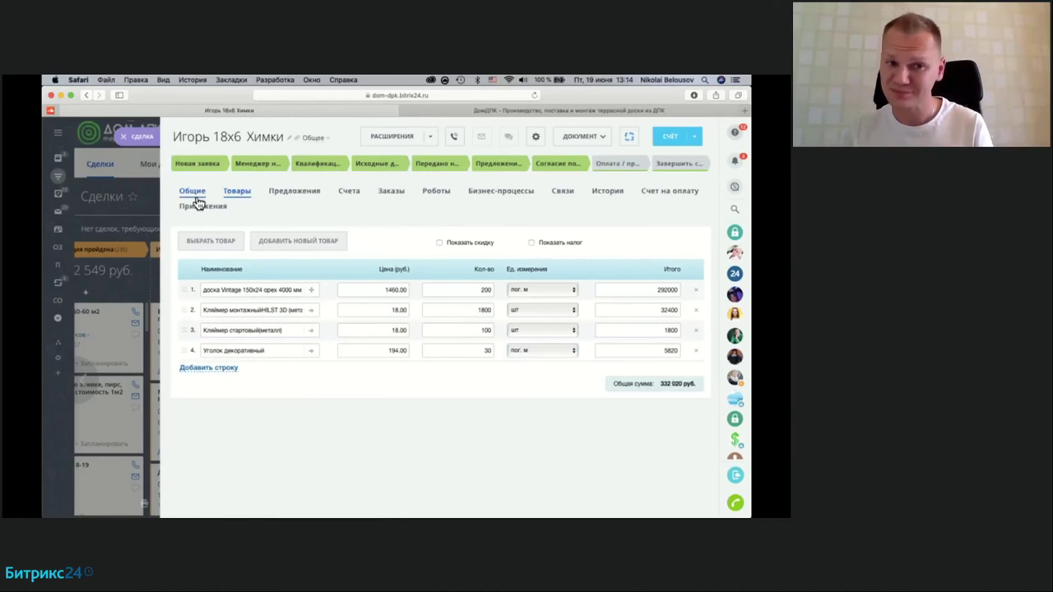
click(196, 197)
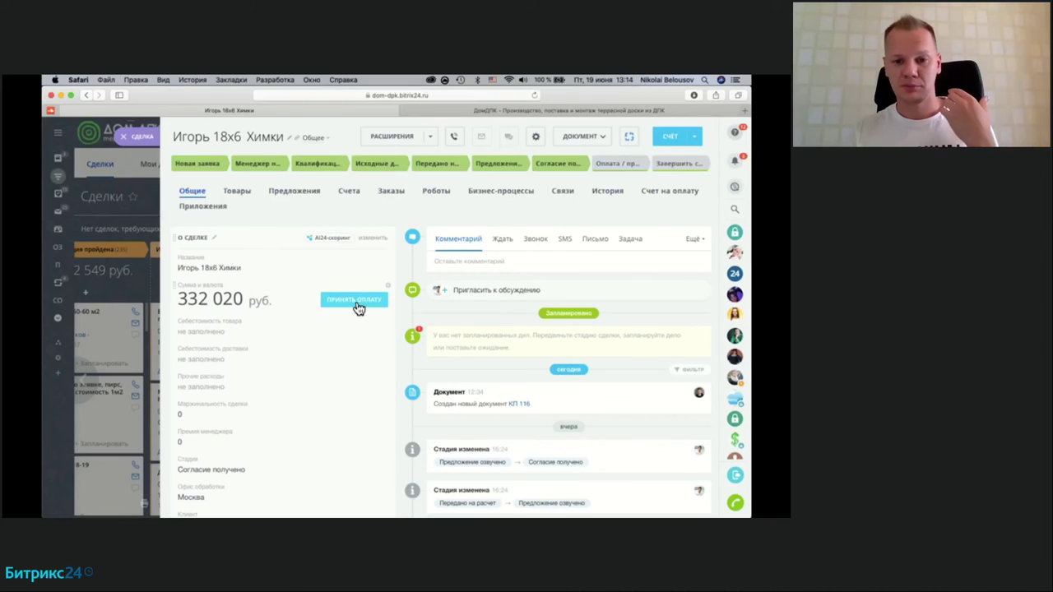
scroll(392, 325, down, 10)
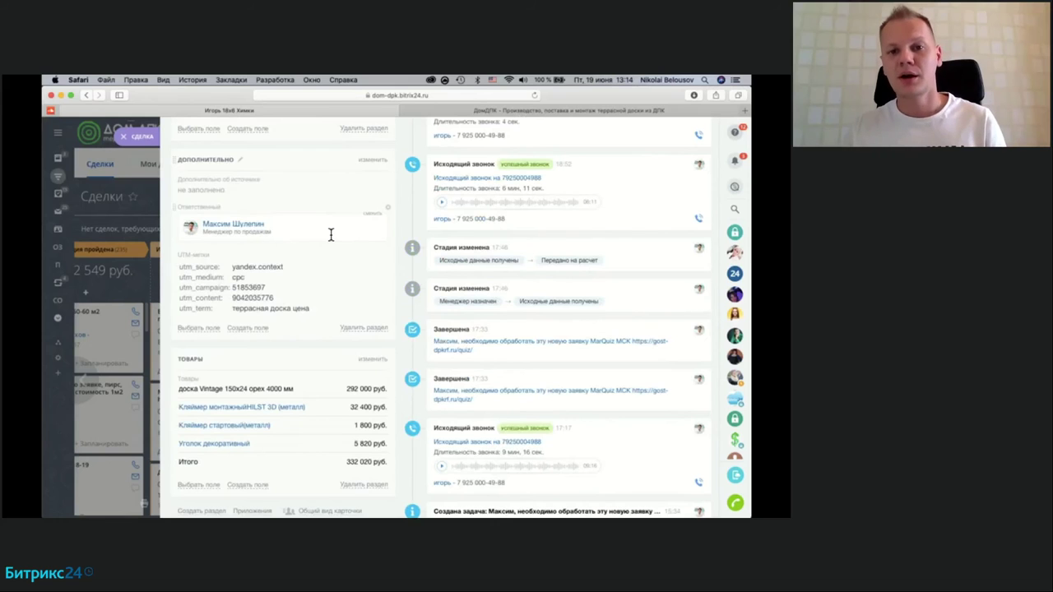
scroll(331, 235, up, 10)
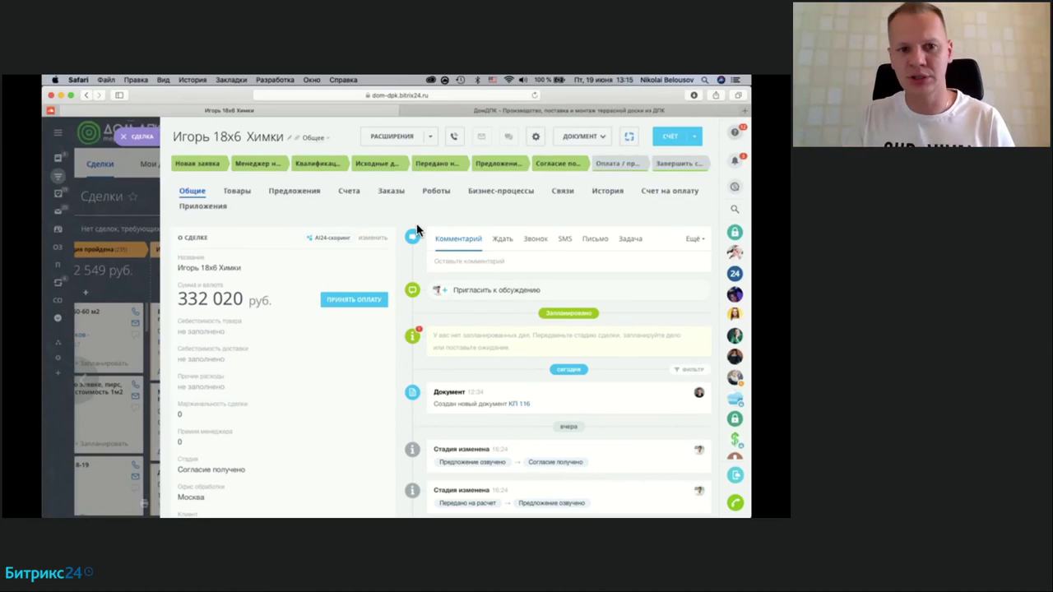
scroll(303, 287, down, 5)
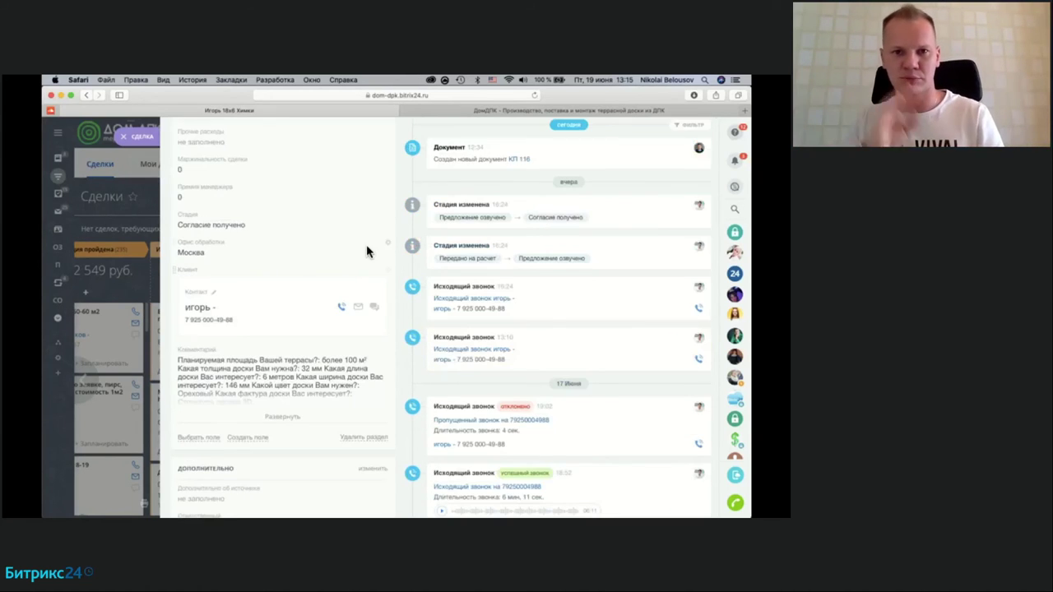
scroll(368, 250, up, 5)
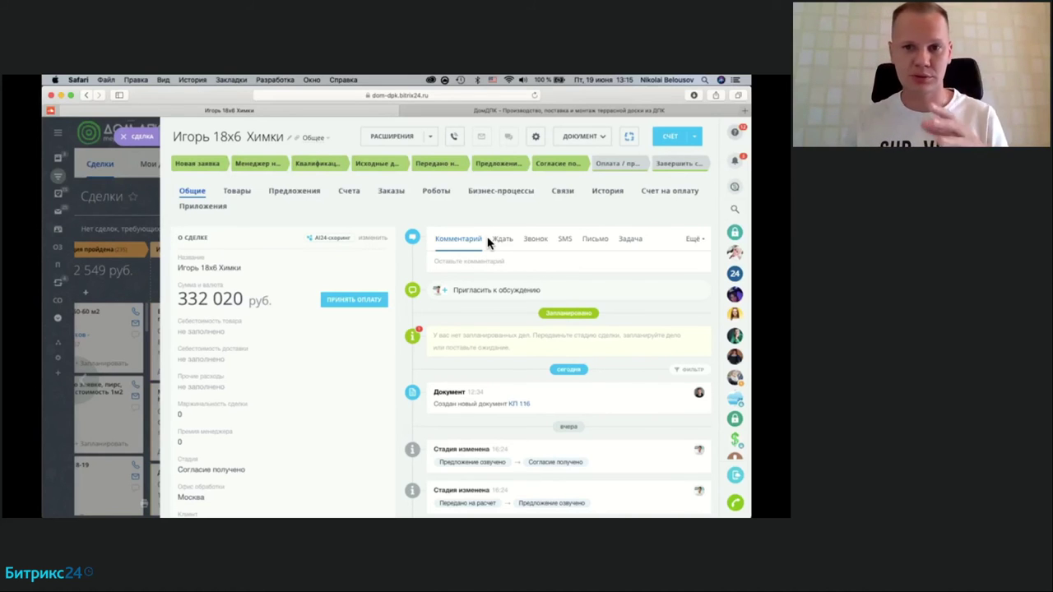
Step: Create document КП 120 from the КП template with a new number and download its PDF
click(581, 136)
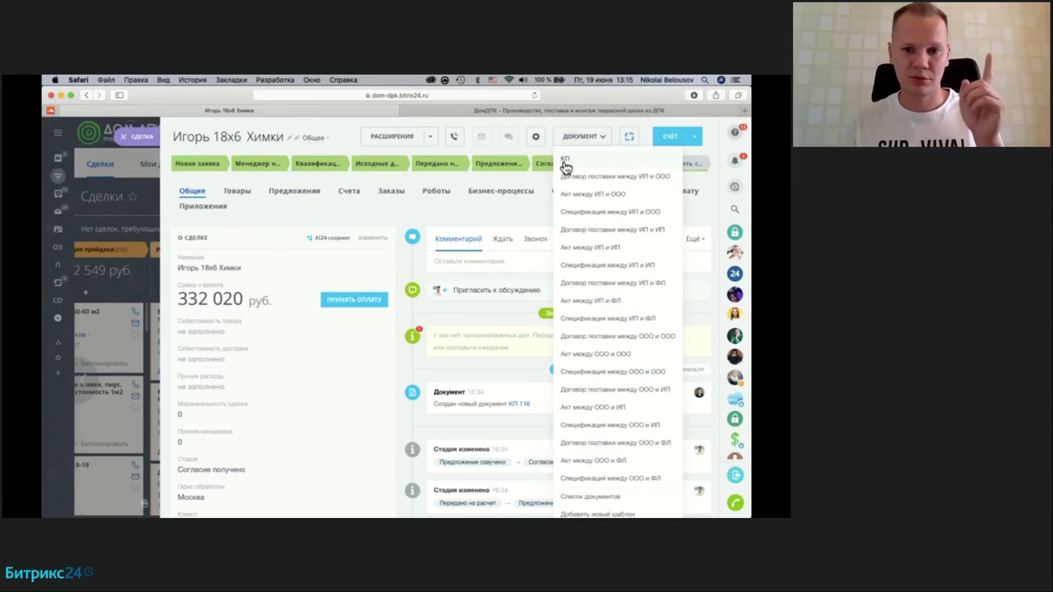
click(565, 160)
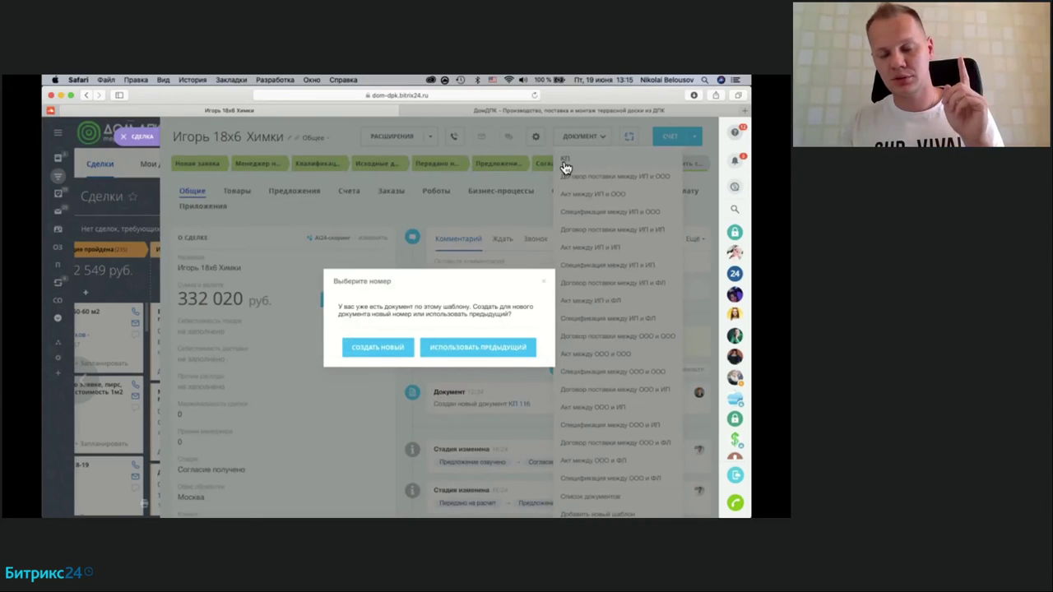
click(389, 354)
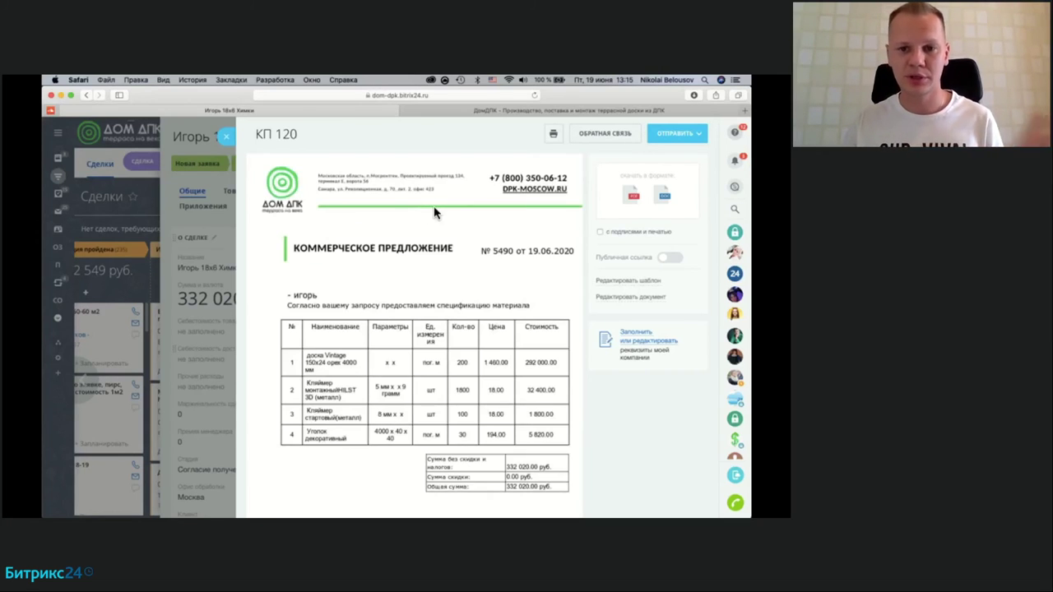
click(631, 200)
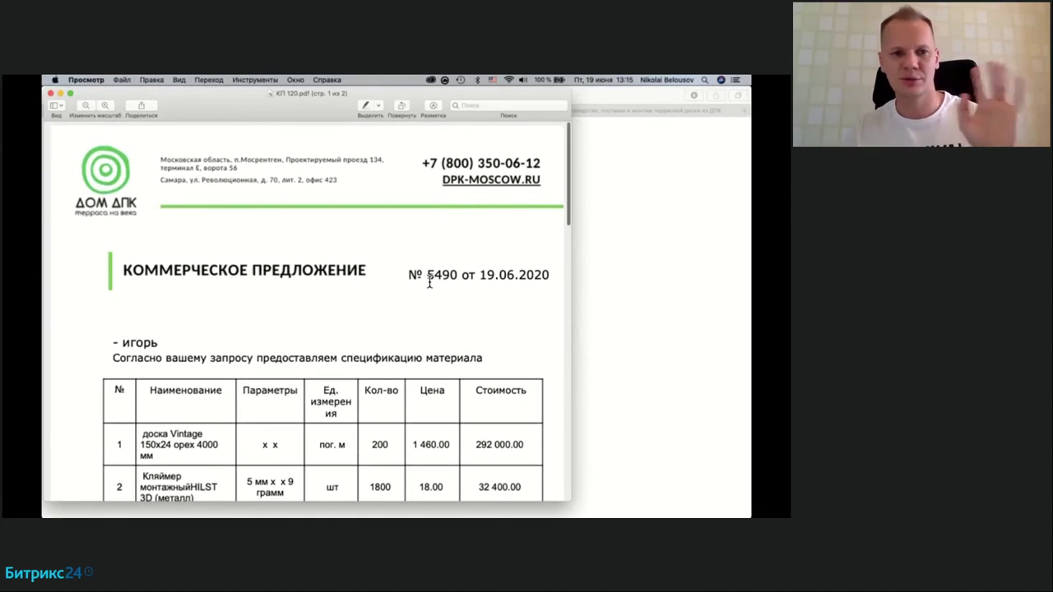
Step: Review the PDF's first page, highlighting proposal number 5490 and the client's name
scroll(427, 282, down, 1)
scroll(429, 281, up, 1)
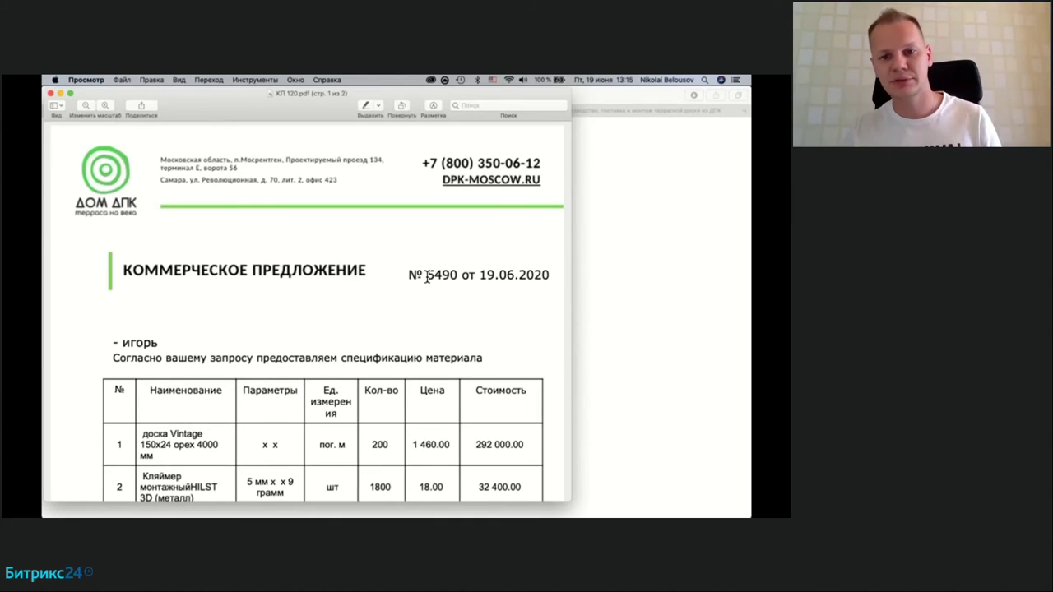
drag(427, 275, 555, 275)
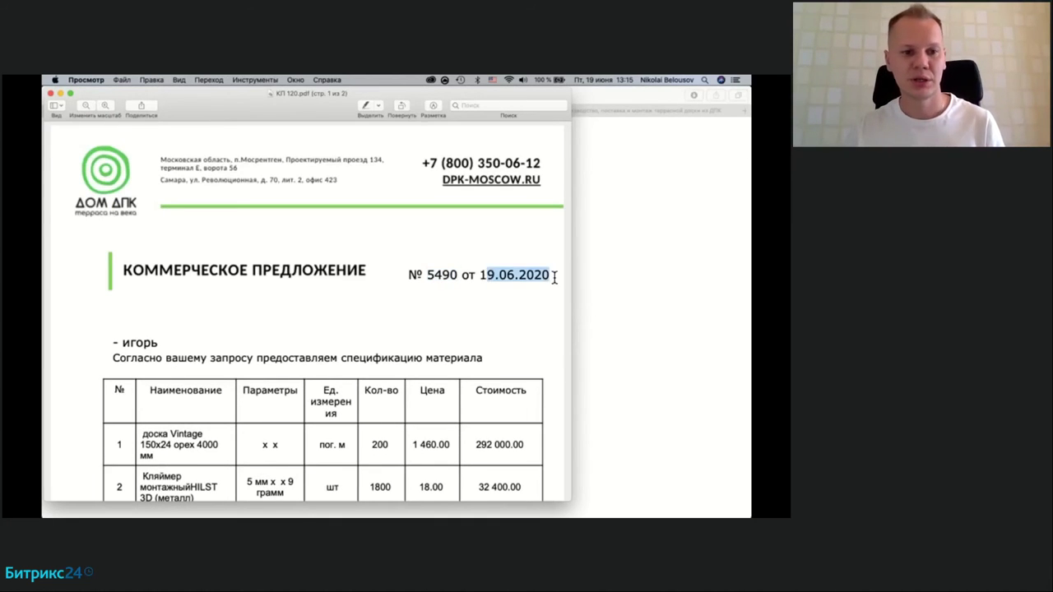
scroll(336, 320, down, 2)
drag(121, 275, 175, 277)
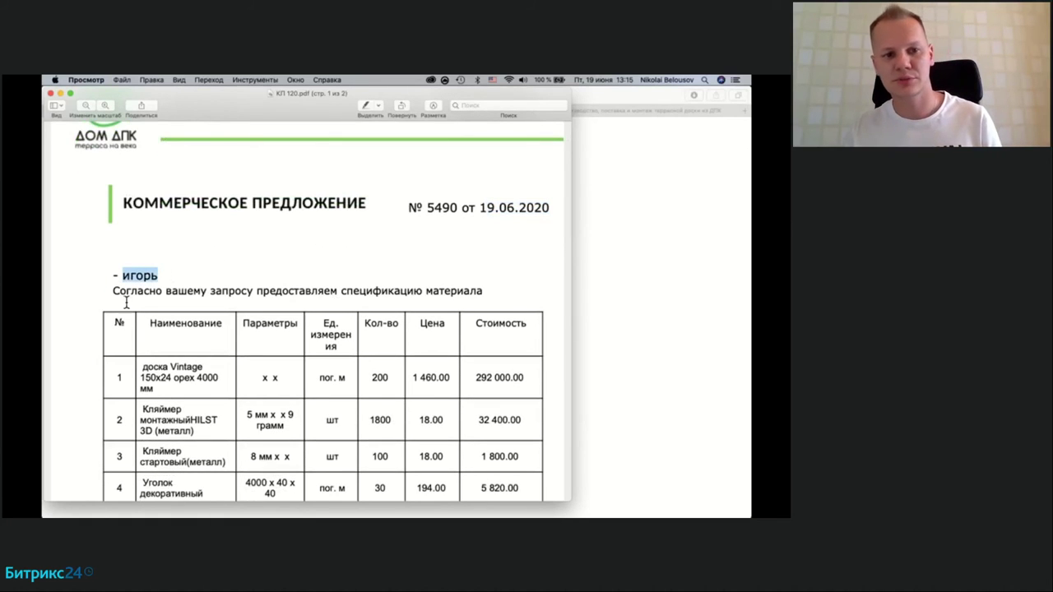
scroll(130, 318, down, 3)
Step: Select and then deselect the item table and totals while scrolling down
drag(115, 231, 513, 398)
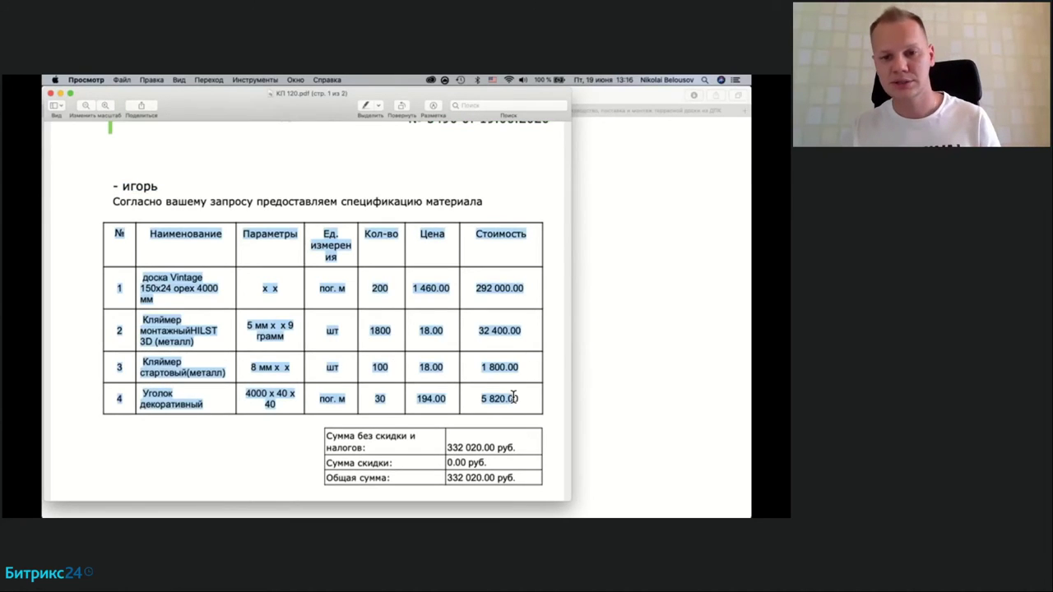
click(513, 398)
scroll(512, 395, down, 3)
drag(425, 296, 404, 339)
click(405, 340)
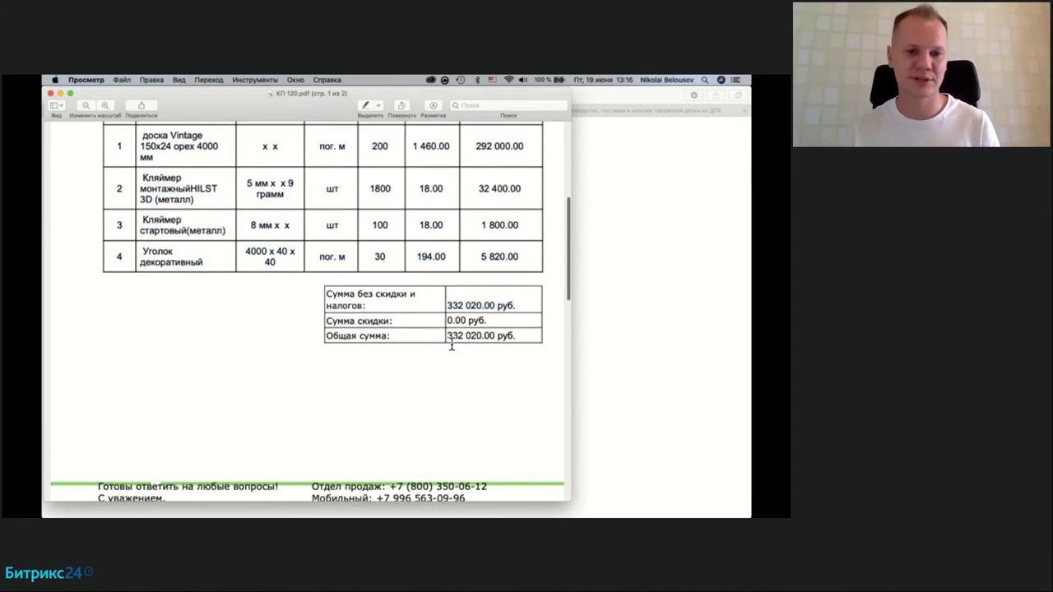
scroll(450, 346, down, 5)
scroll(188, 434, down, 2)
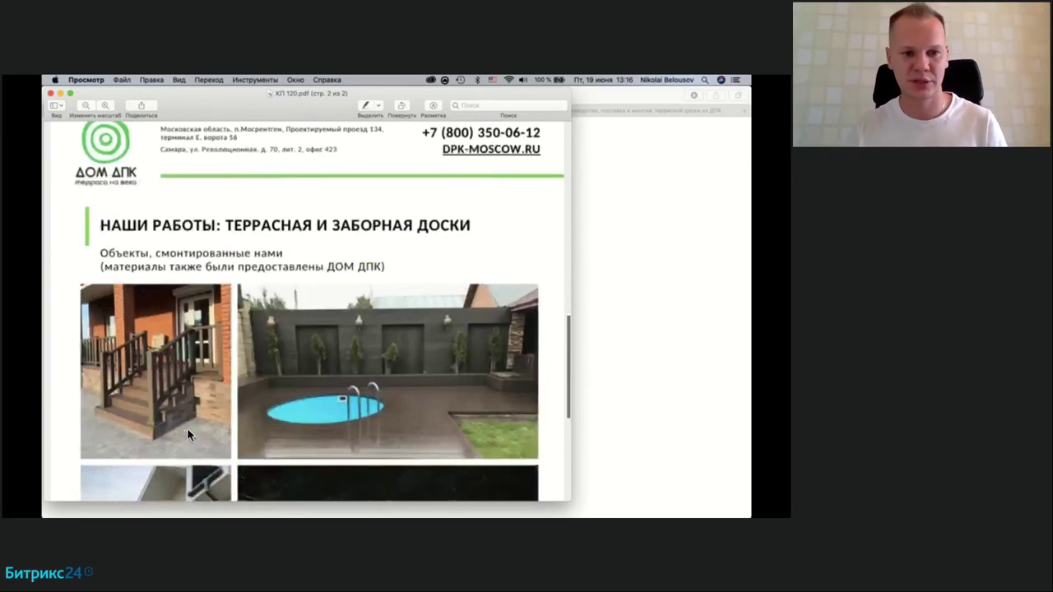
scroll(188, 434, down, 6)
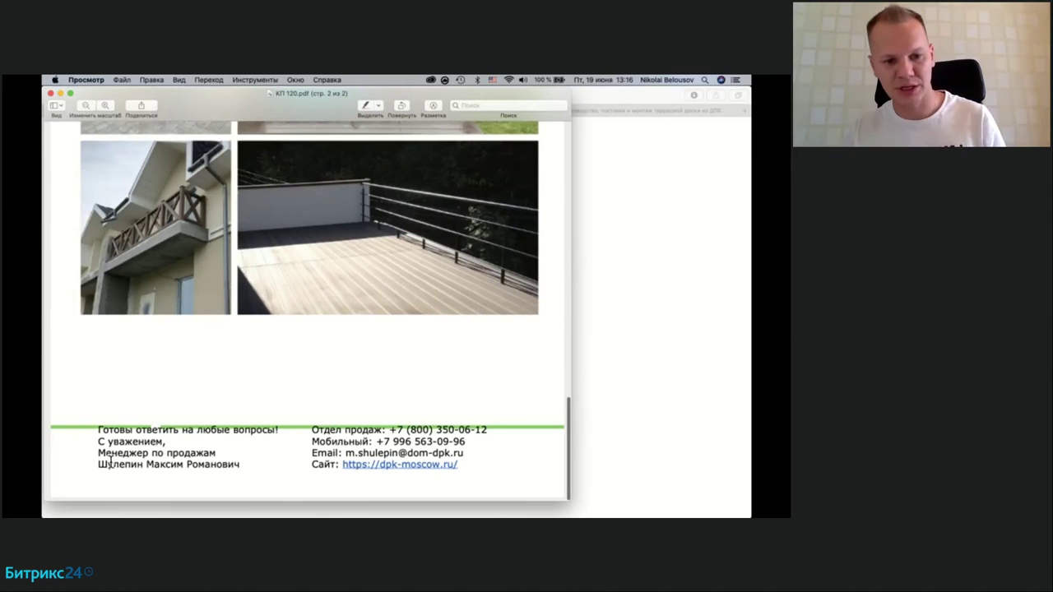
Step: Highlight the sales manager's job title and name in the footer, then close the PDF
drag(98, 455, 224, 455)
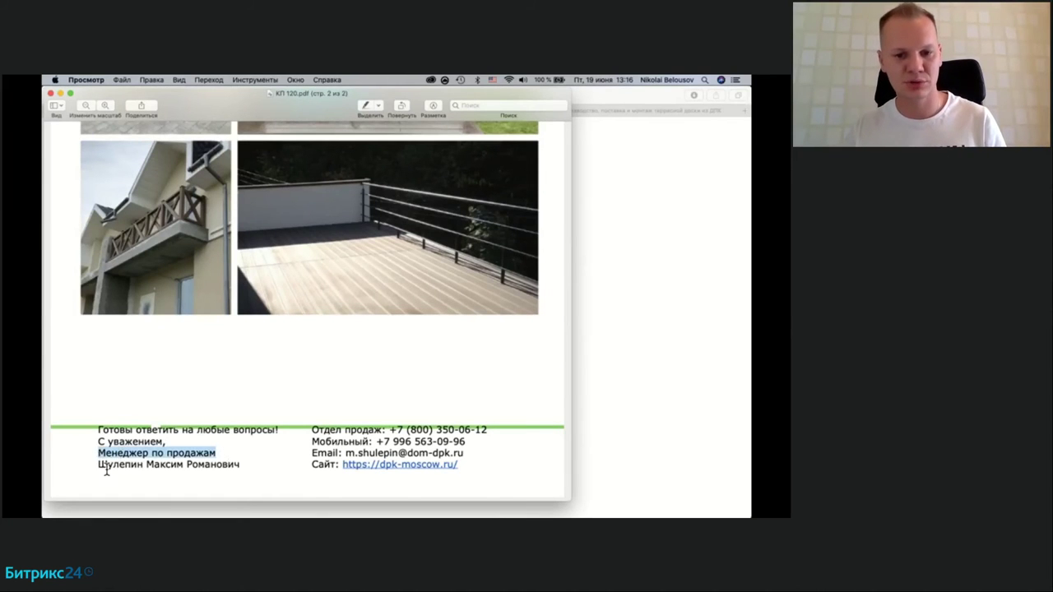
drag(98, 465, 258, 467)
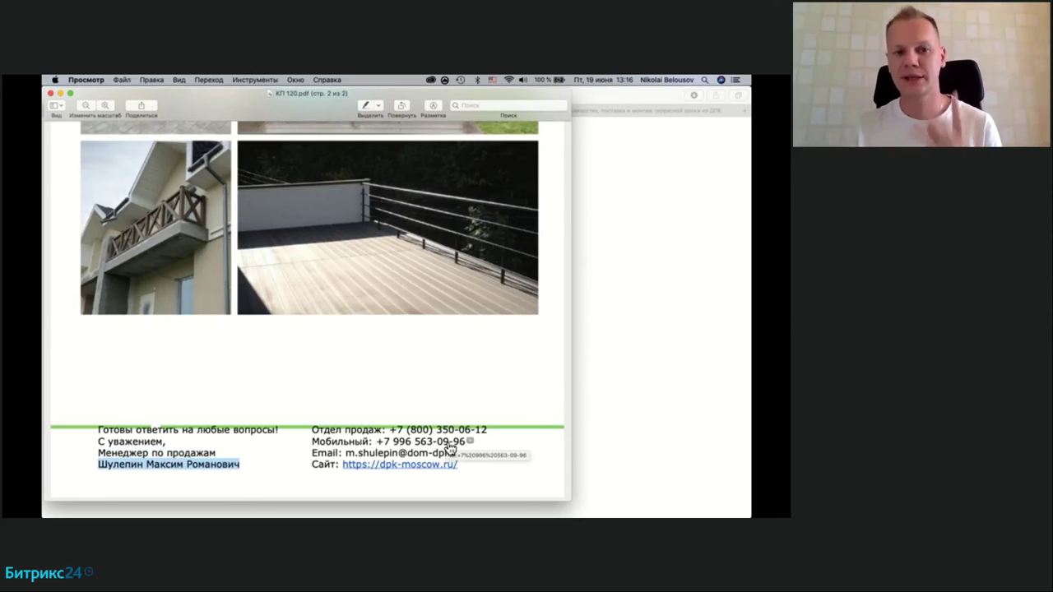
scroll(382, 332, up, 15)
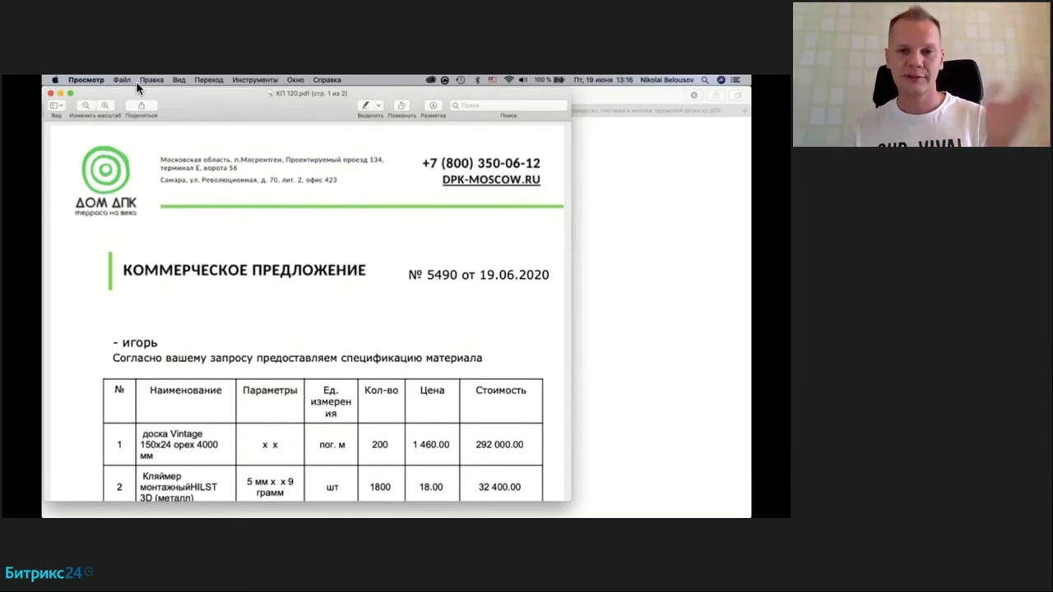
click(50, 94)
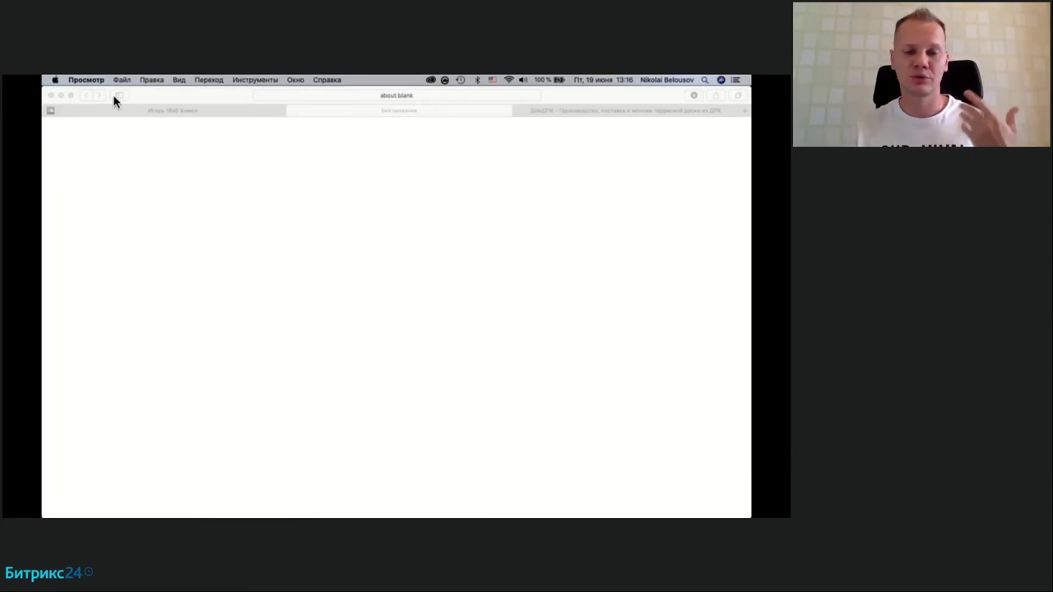
Step: Bring the deal tab forward, close the КП 120 panel, and check the timeline lists КП 120
click(236, 116)
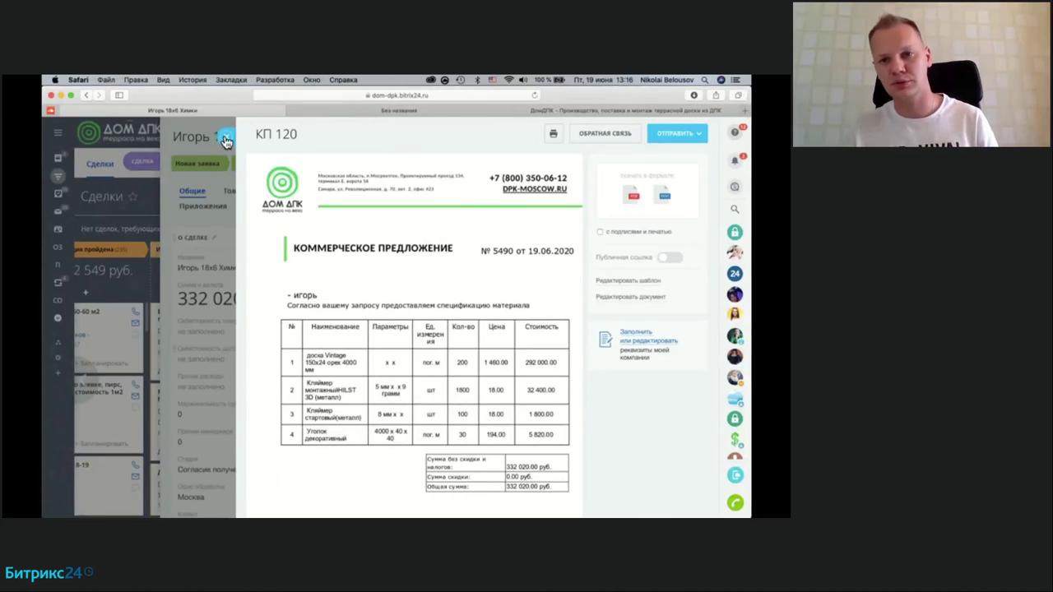
click(225, 140)
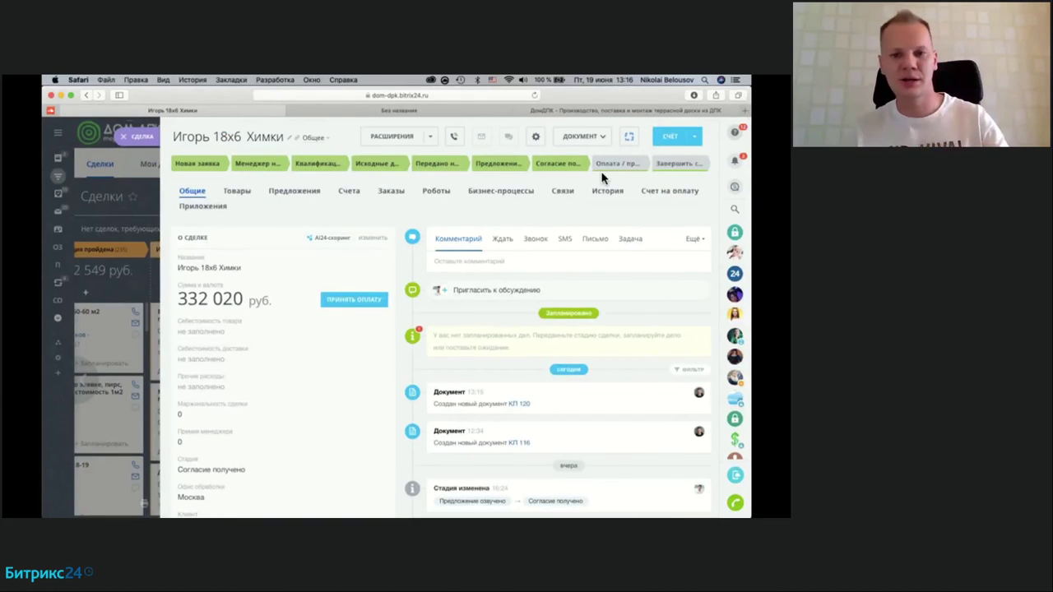
click(582, 137)
click(506, 211)
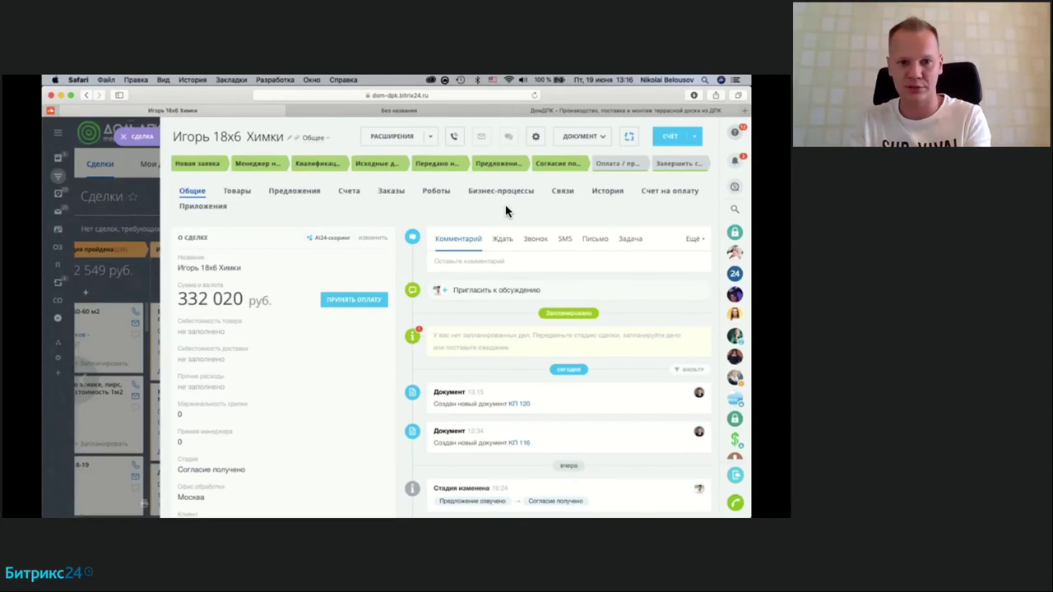
scroll(506, 211, down, 3)
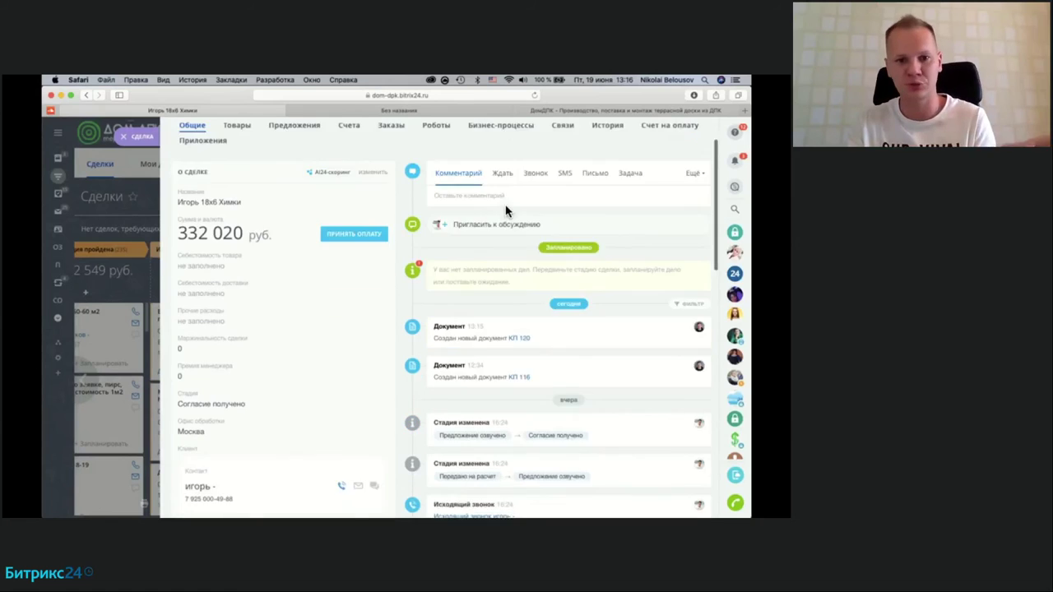
scroll(416, 286, up, 3)
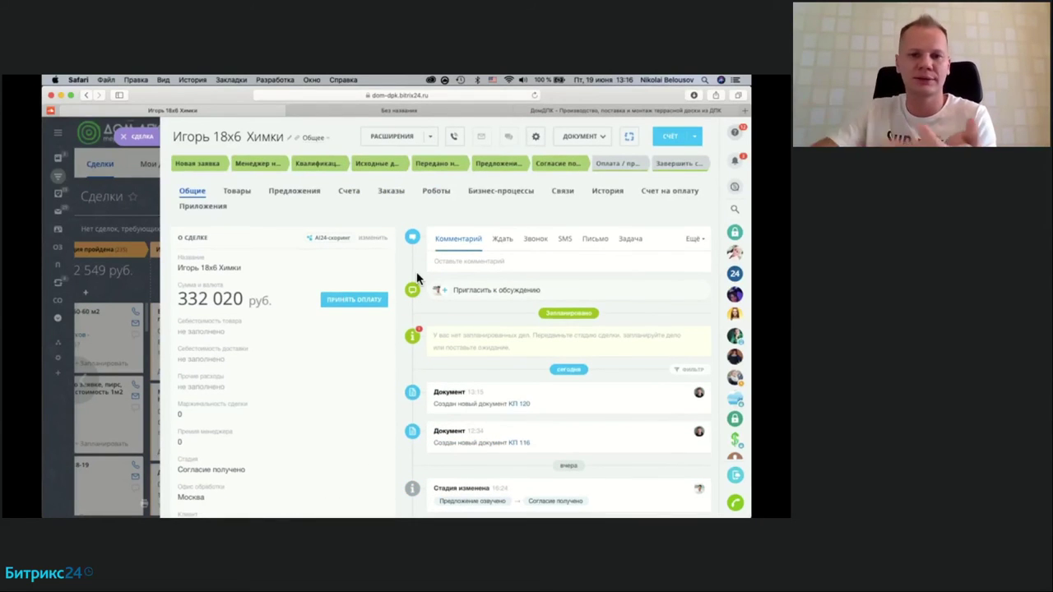